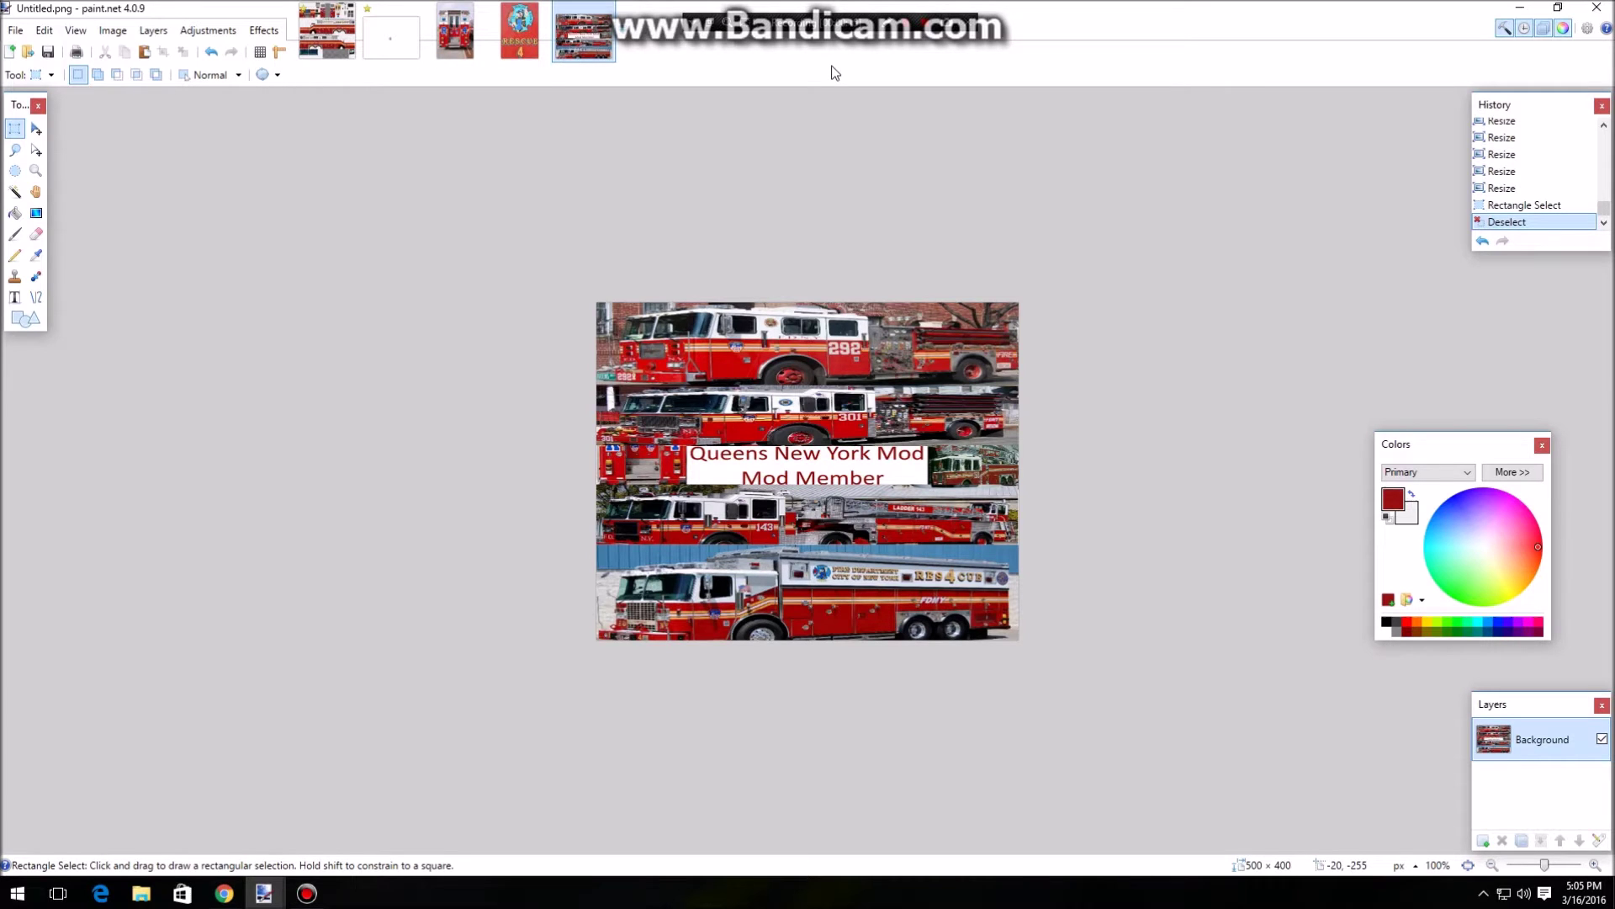
Flip through the open fire-truck images, ending on the Untitled collage
left_click(340, 37)
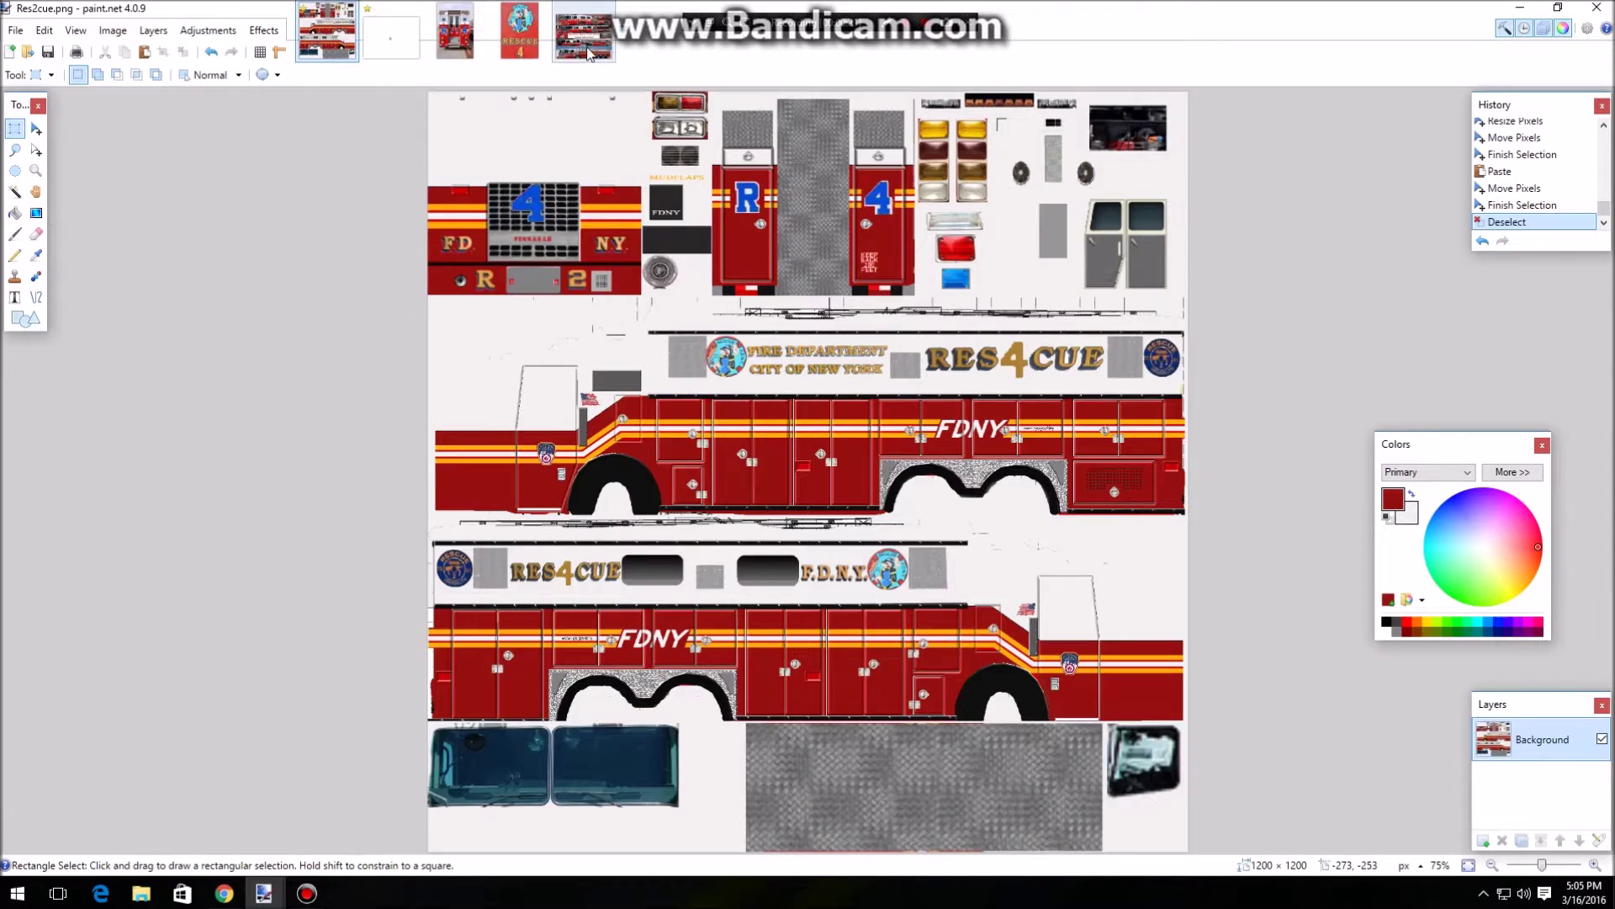
left_click(589, 54)
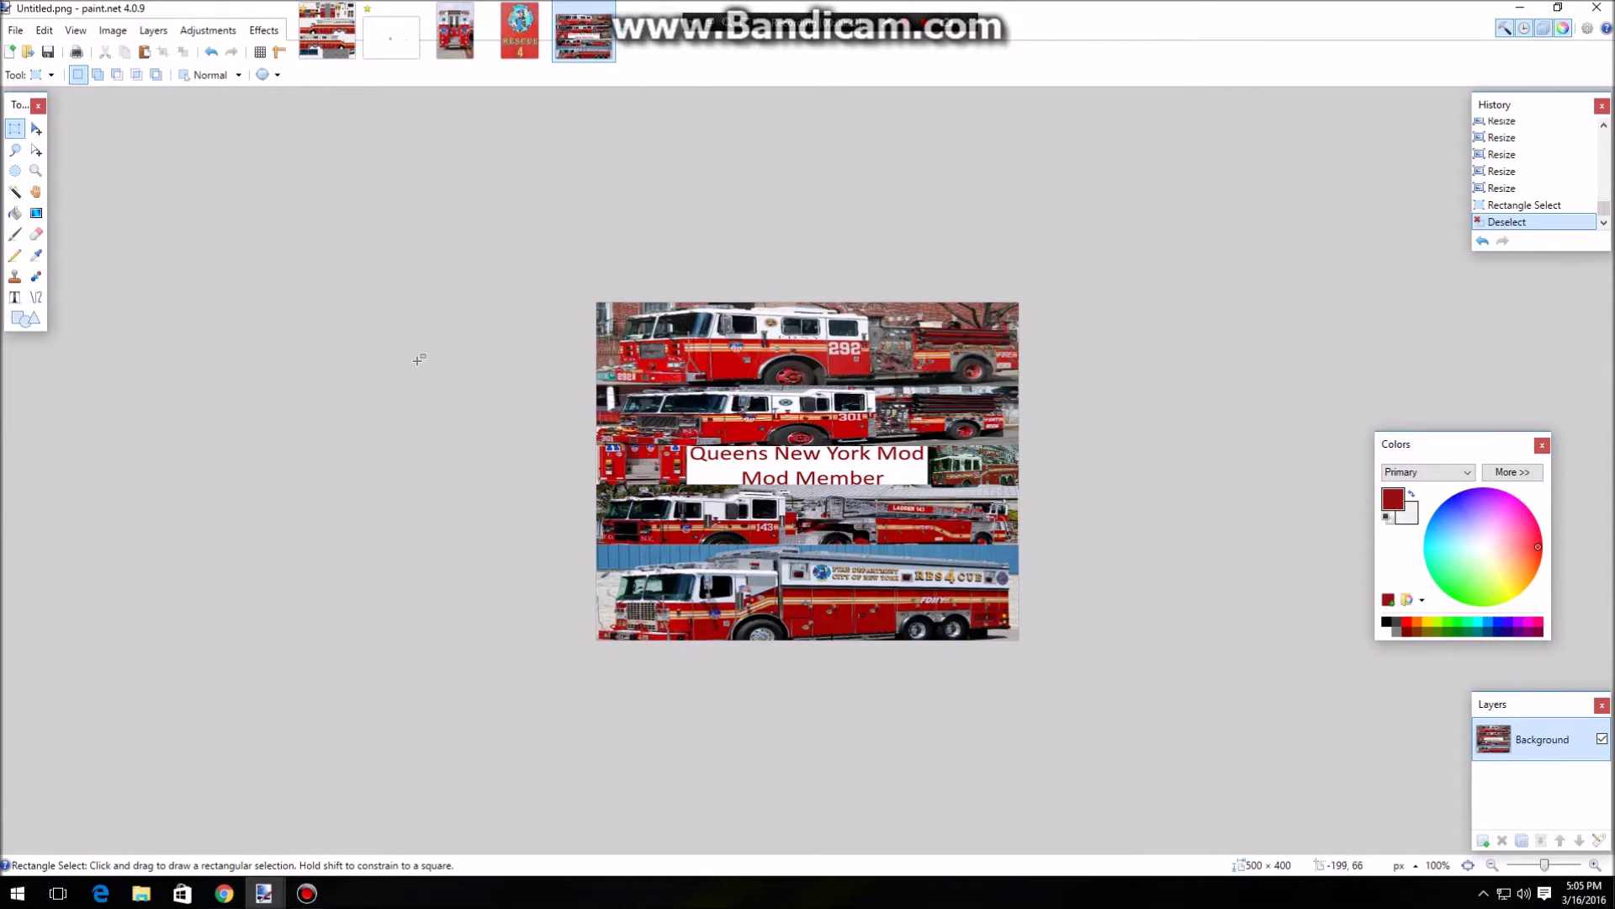
left_click(519, 32)
left_click(454, 31)
left_click(392, 34)
left_click(332, 37)
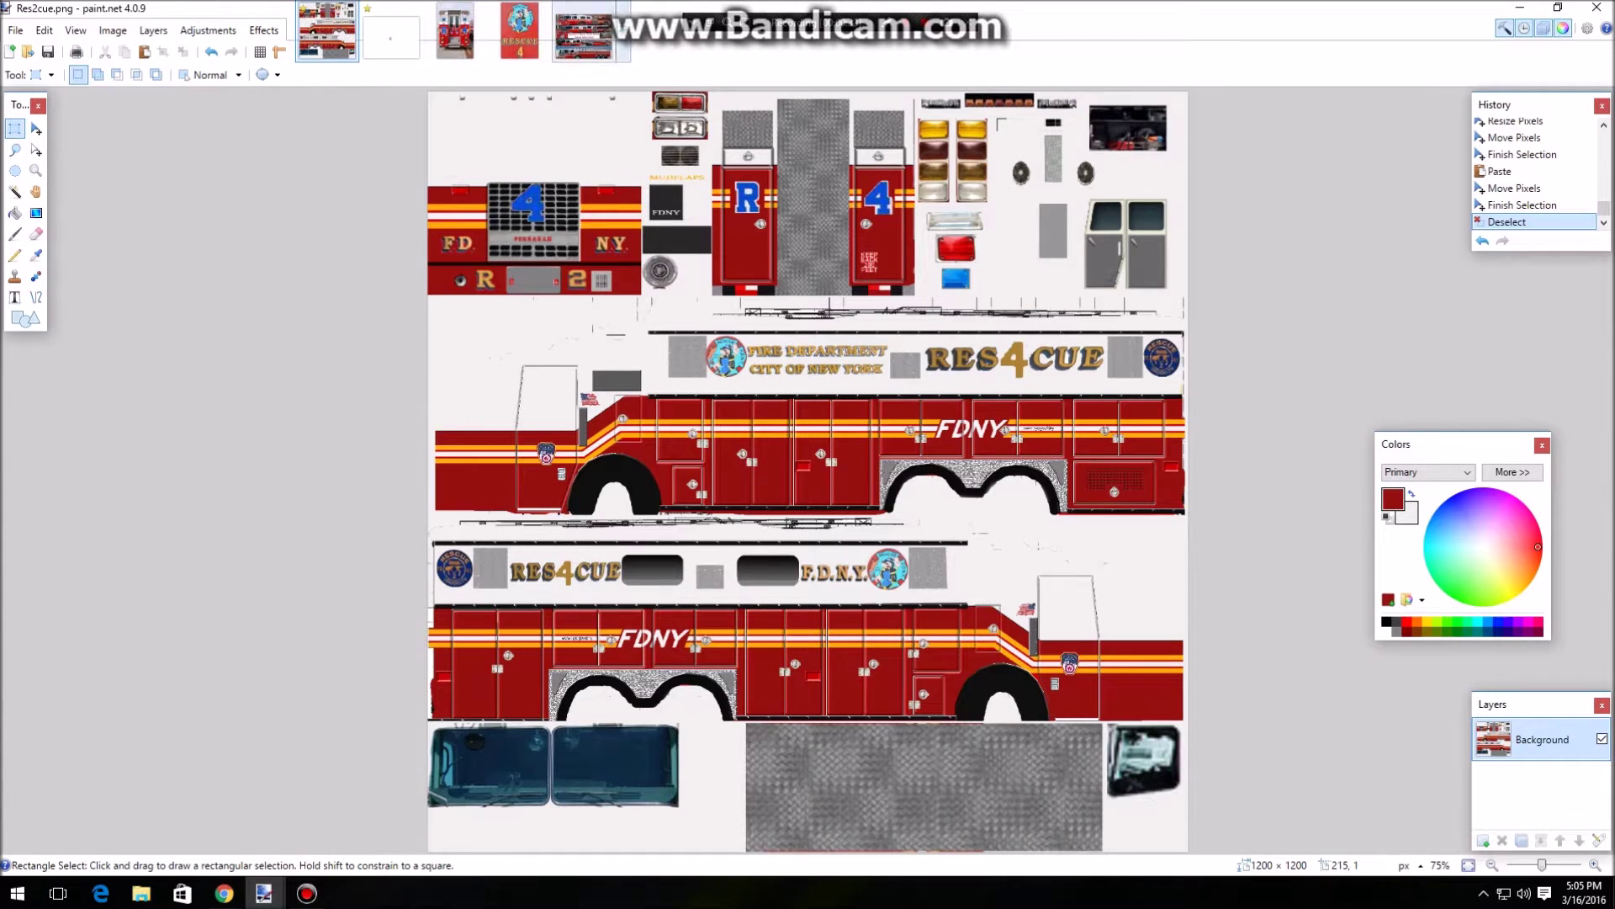
left_click(583, 31)
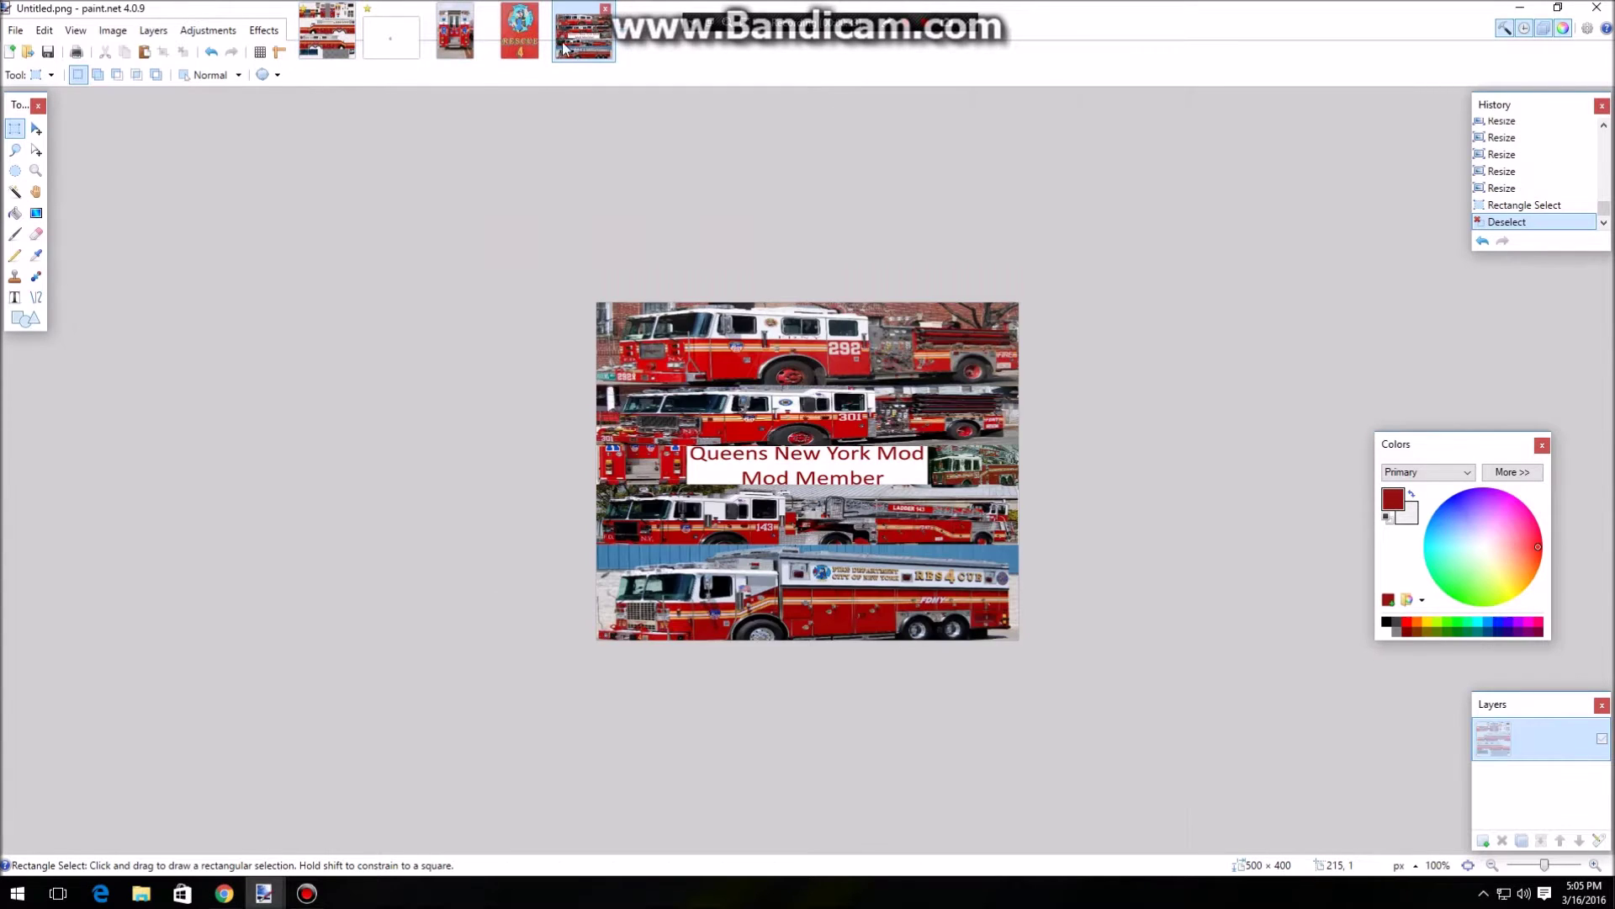
Switch to Google Chrome, open a new tab and close the YouTube upload tab
left_click(15, 31)
left_click(163, 216)
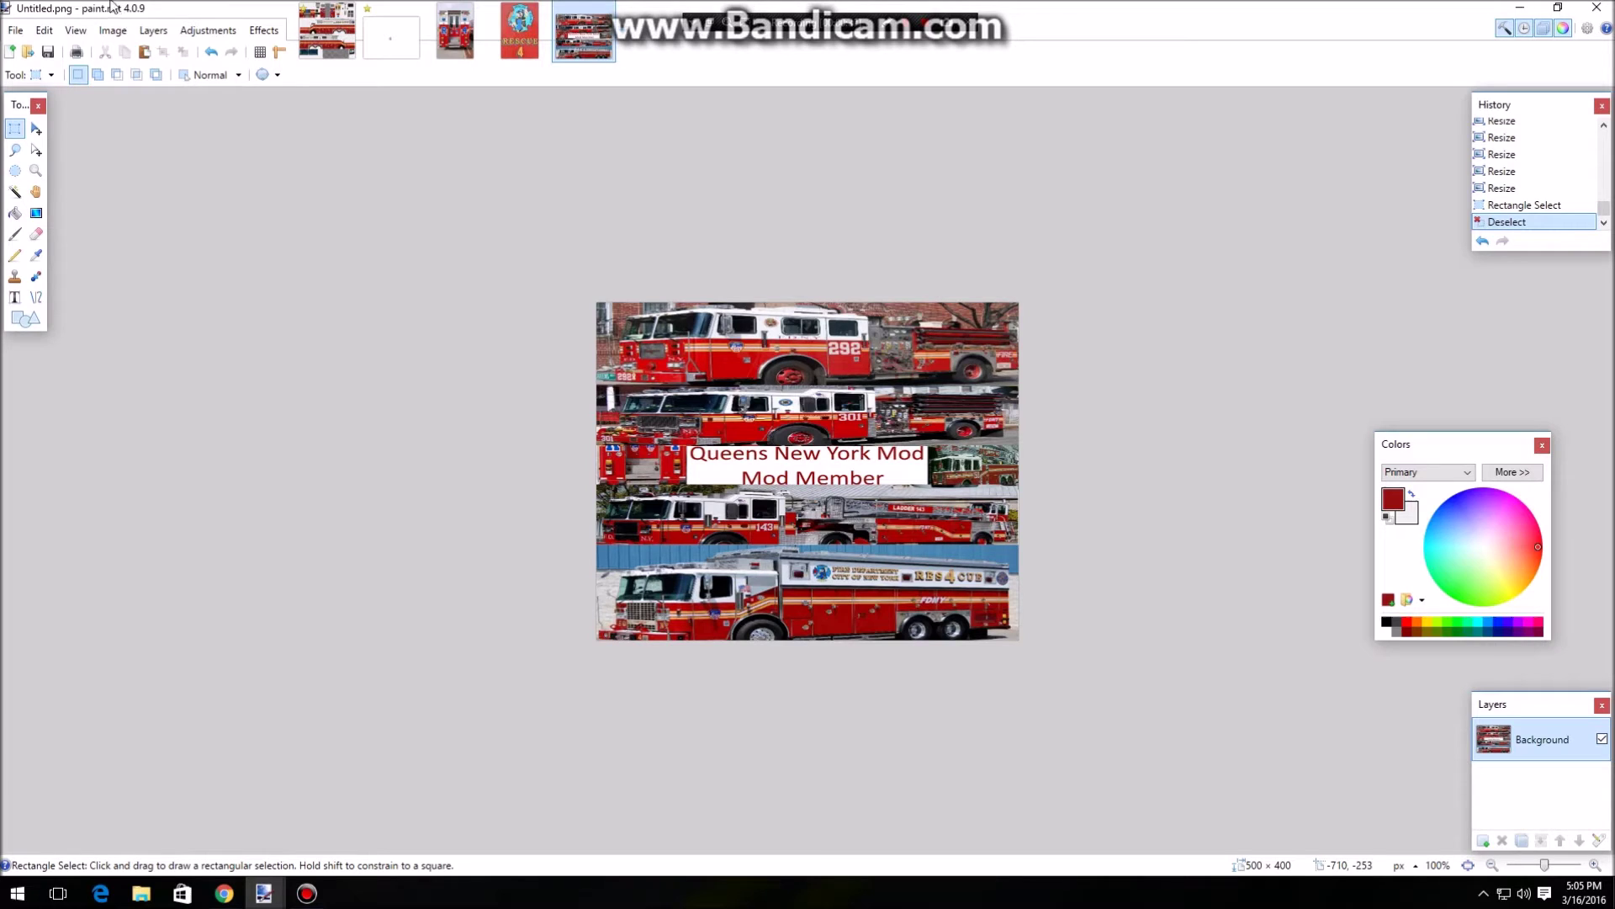
left_click(224, 893)
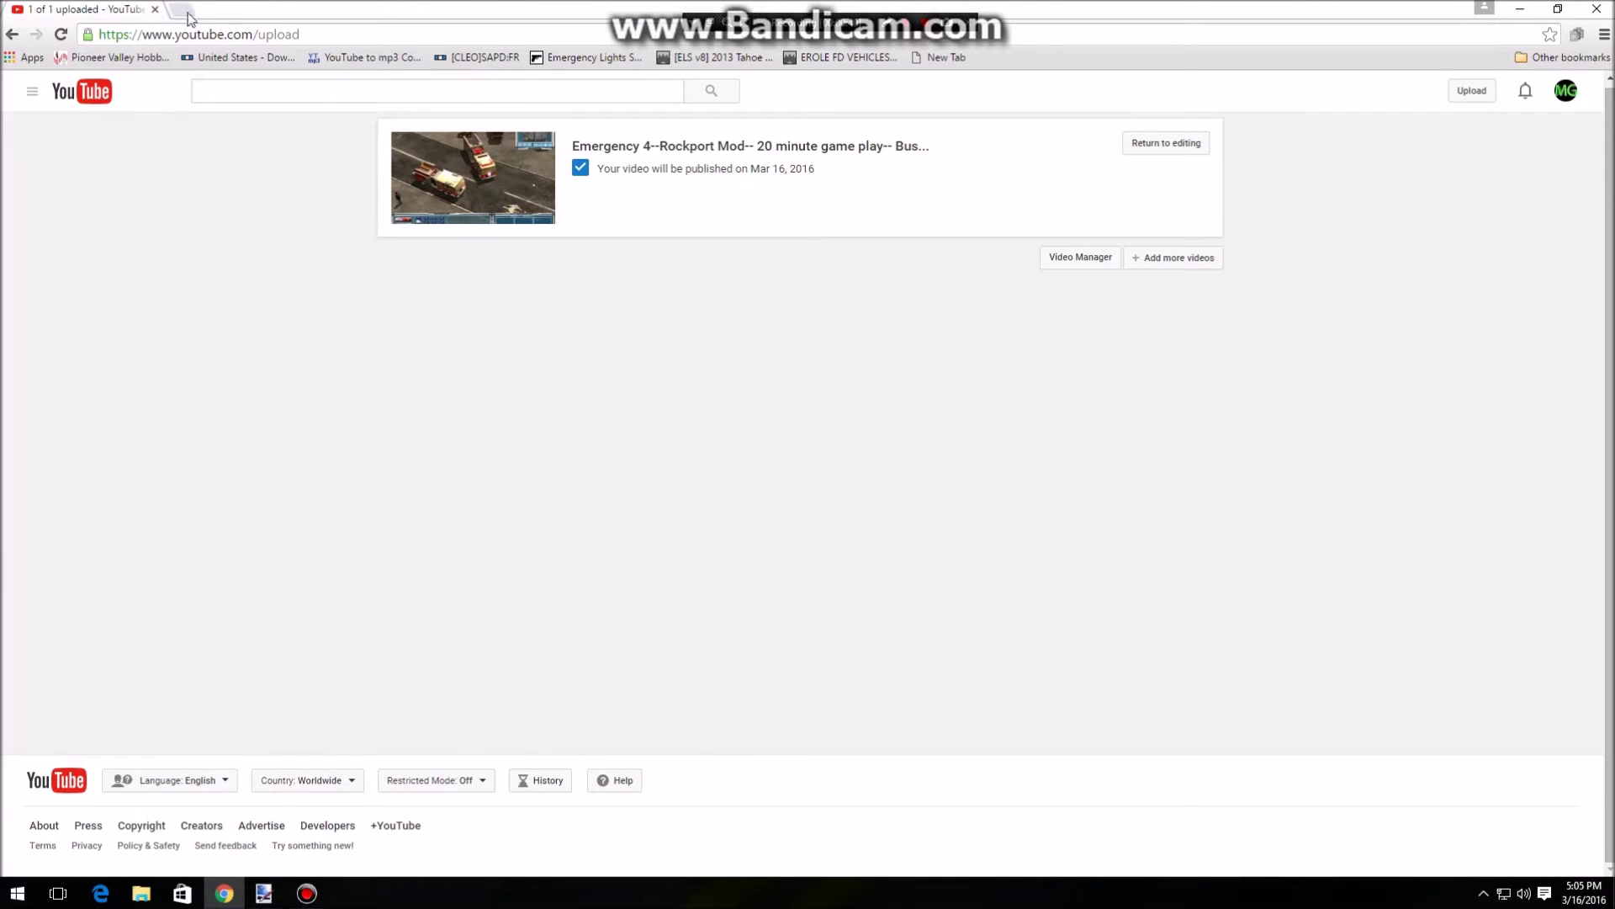
left_click(178, 10)
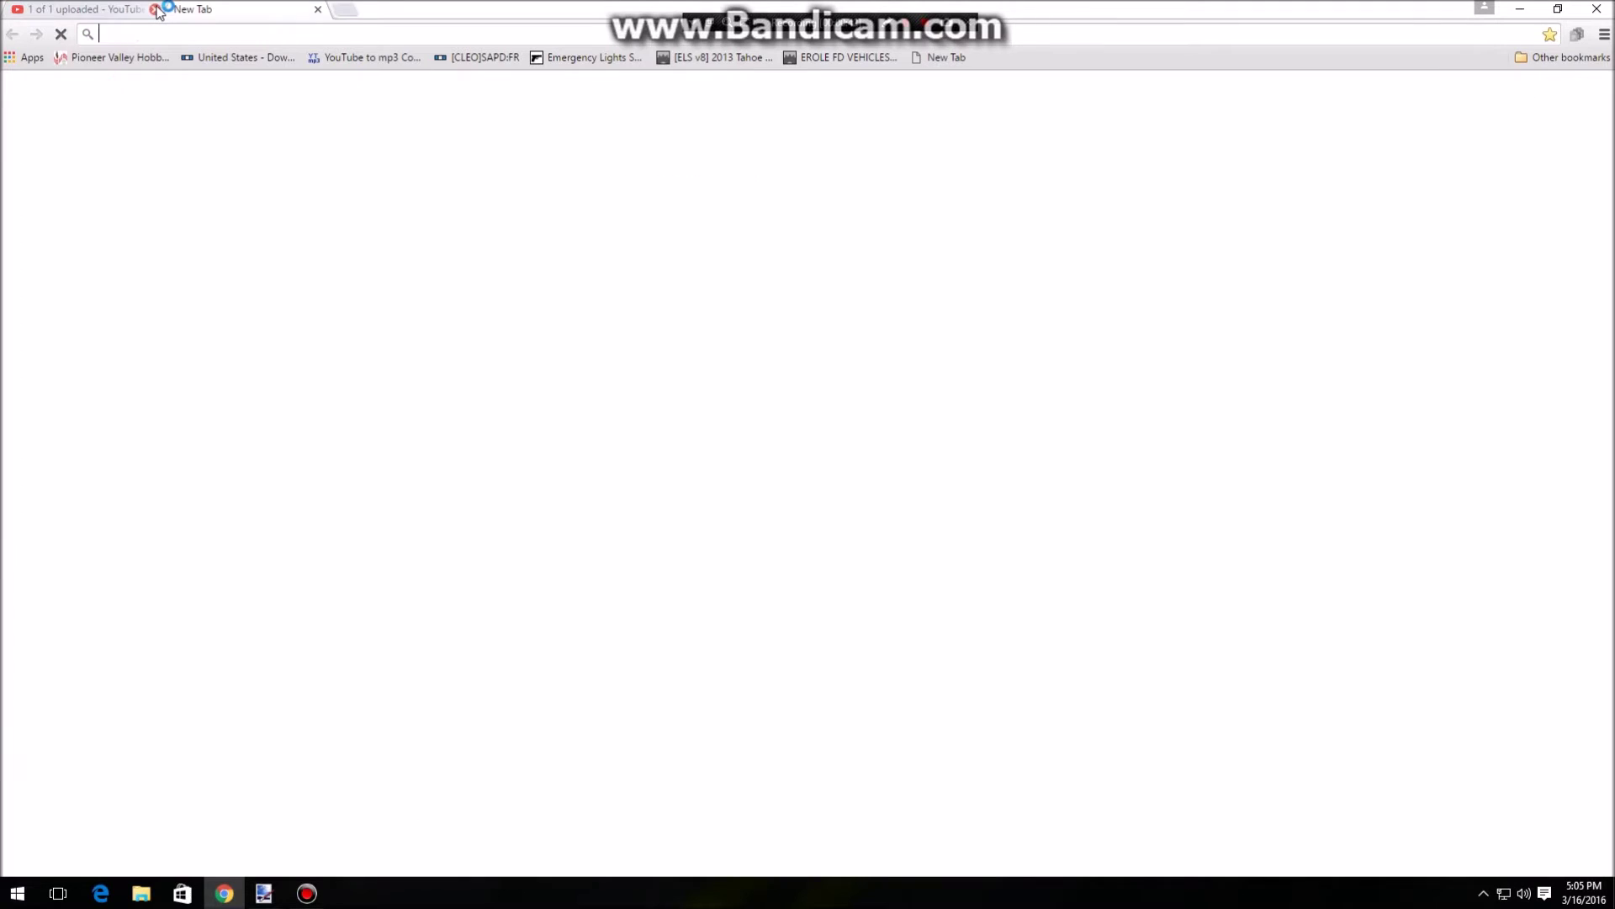
left_click(155, 9)
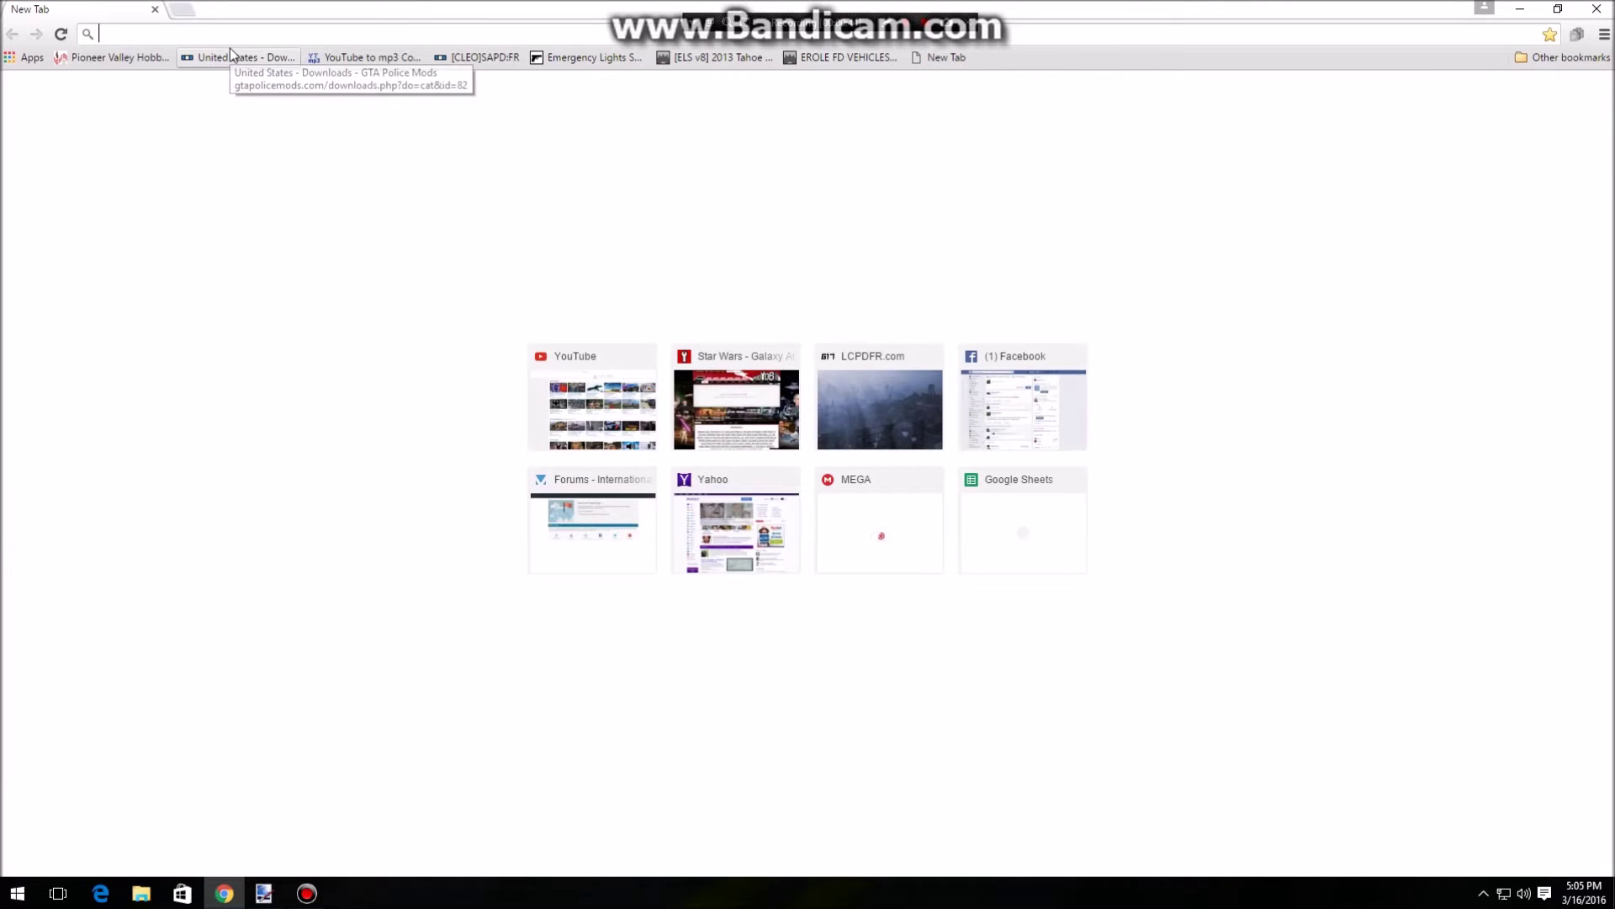
Search Google for 'paintnet', open the Paint.NET - Download result, and minimize Chrome
type("pa")
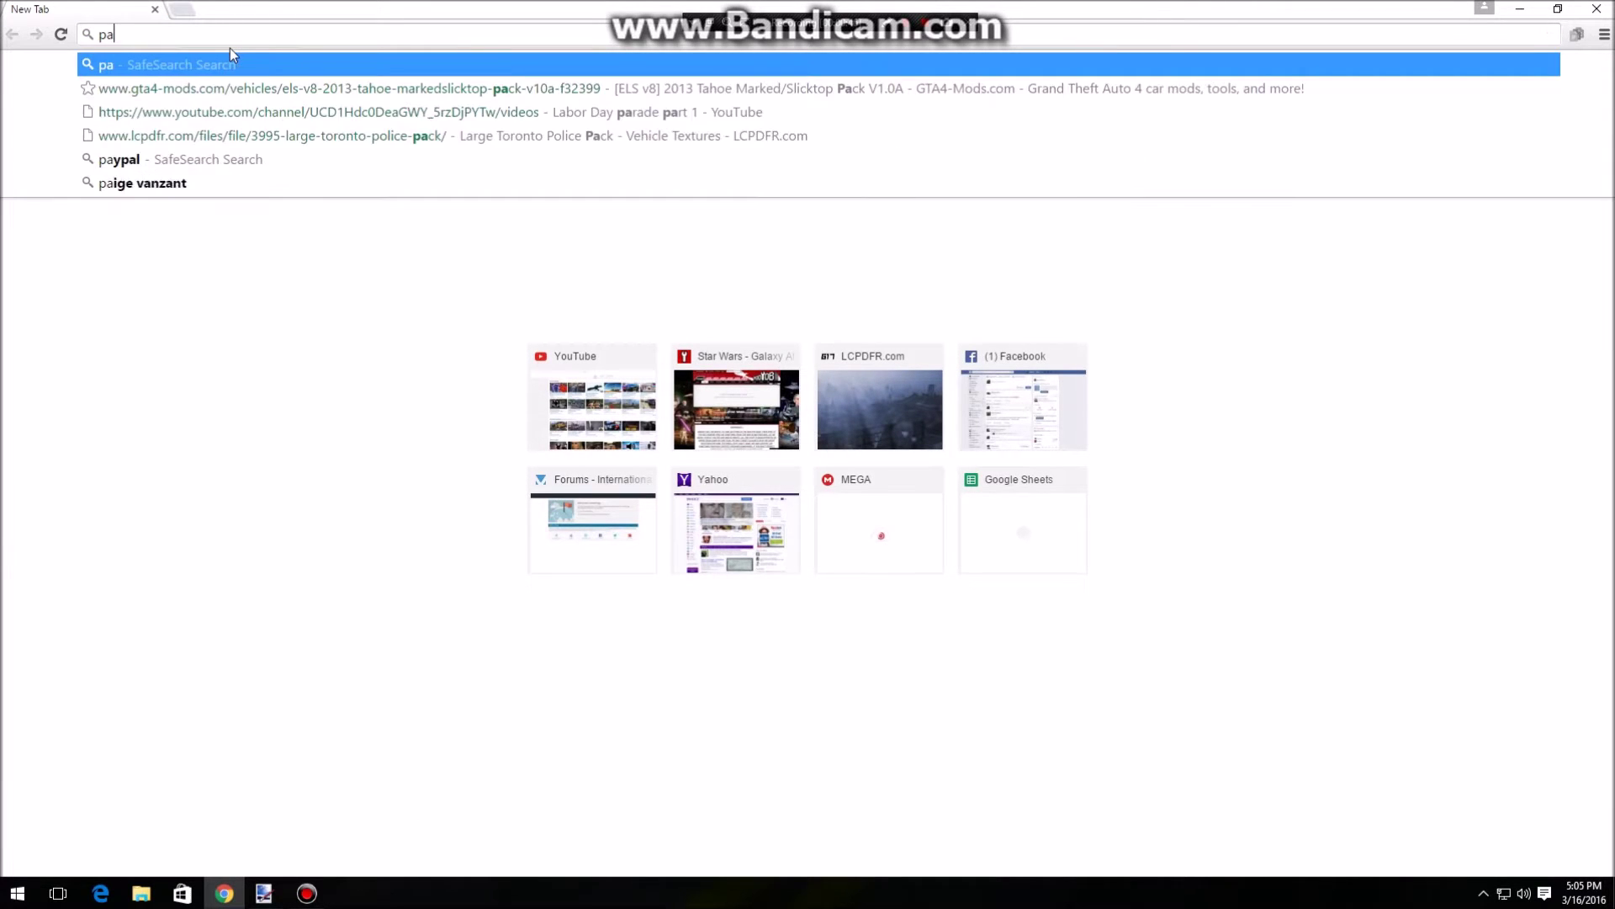
type("a")
key("BackSpace")
type("intnet")
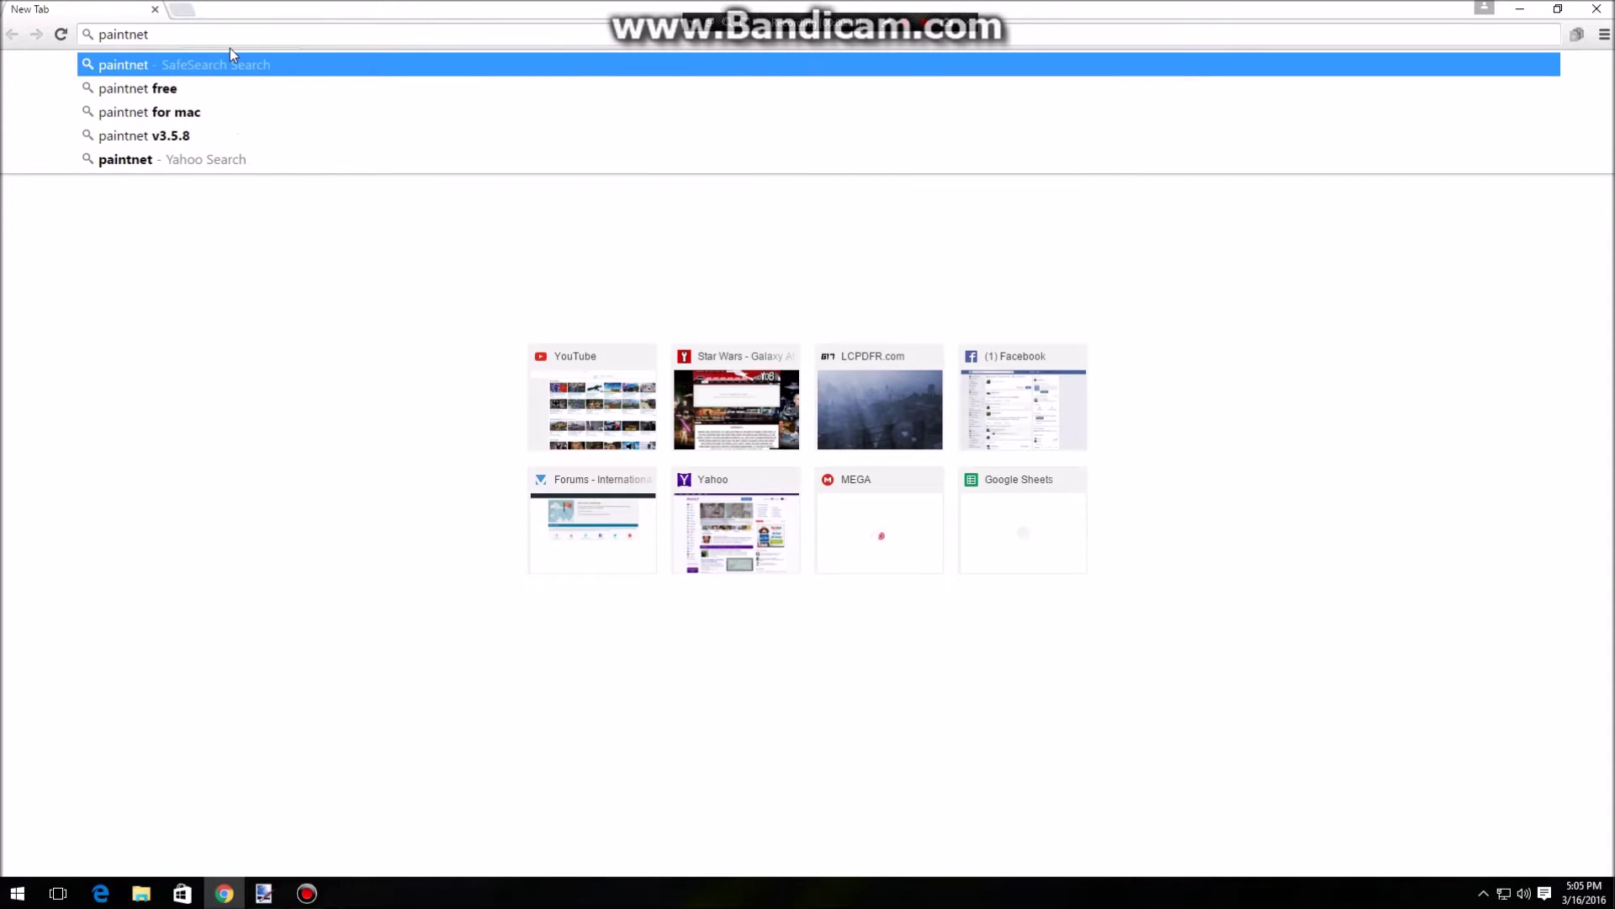
key("Escape")
key("Return")
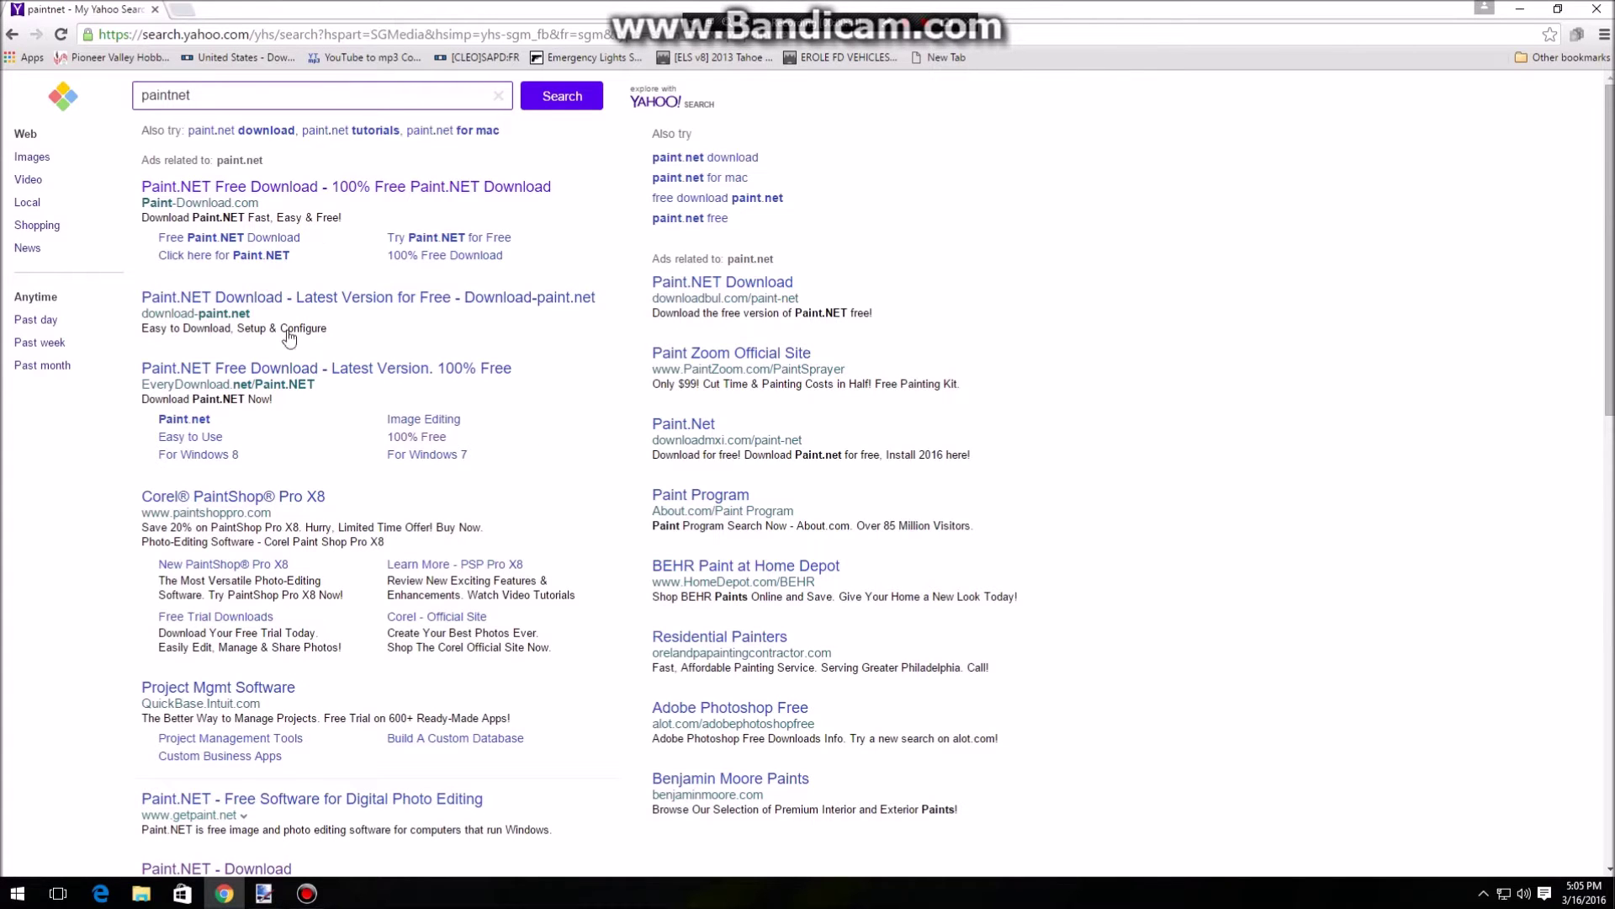
scroll(378, 519, "down", 4)
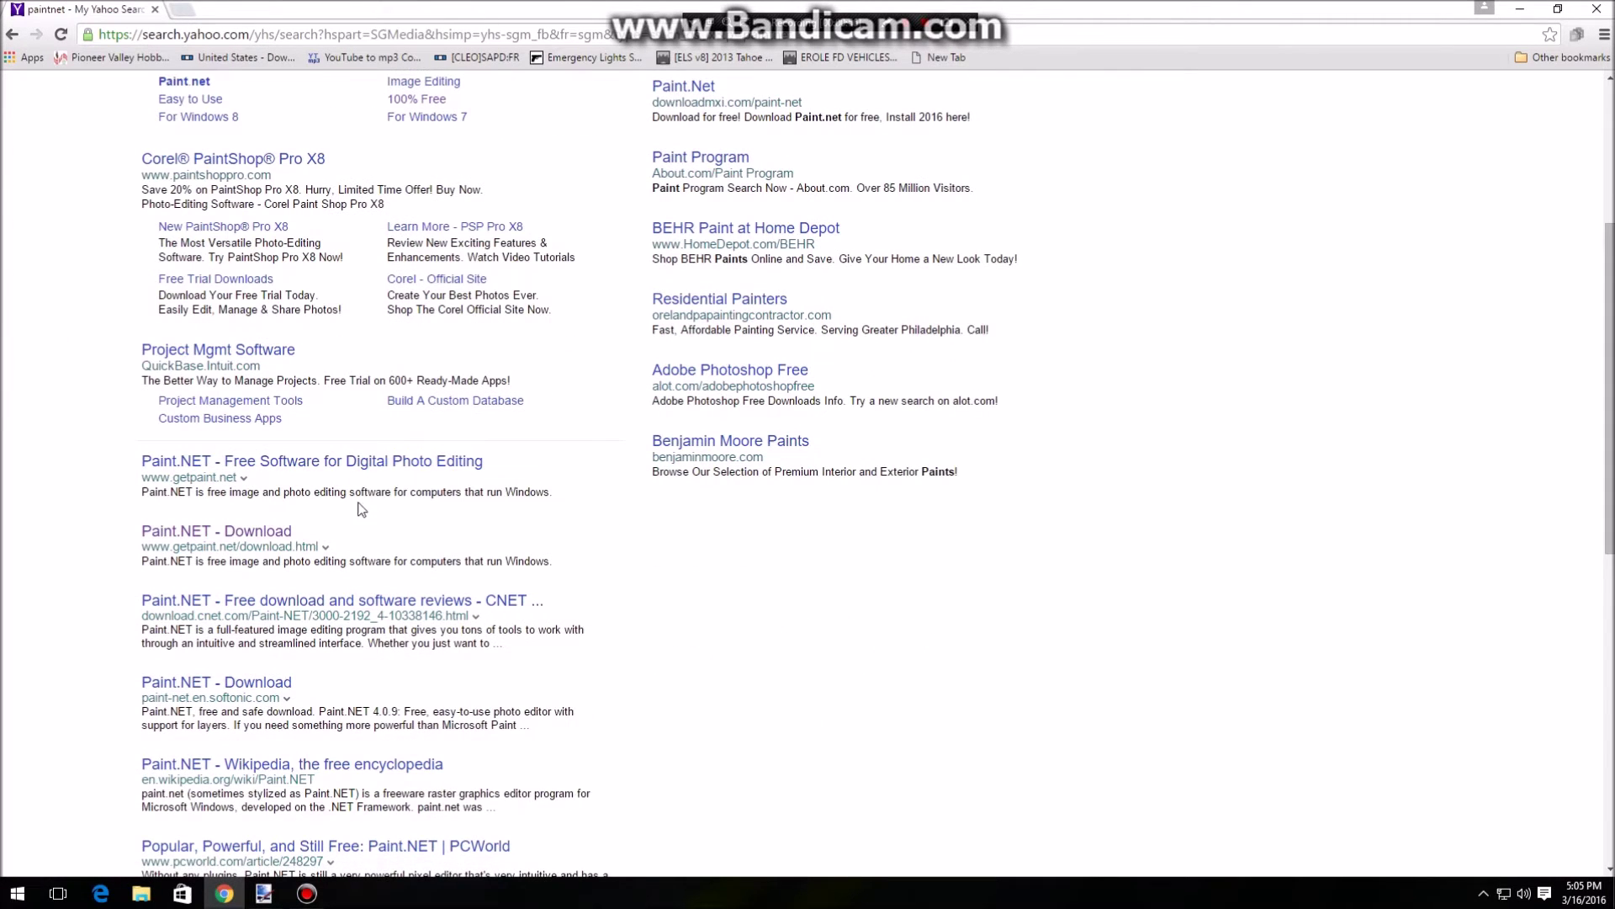
left_click(250, 531)
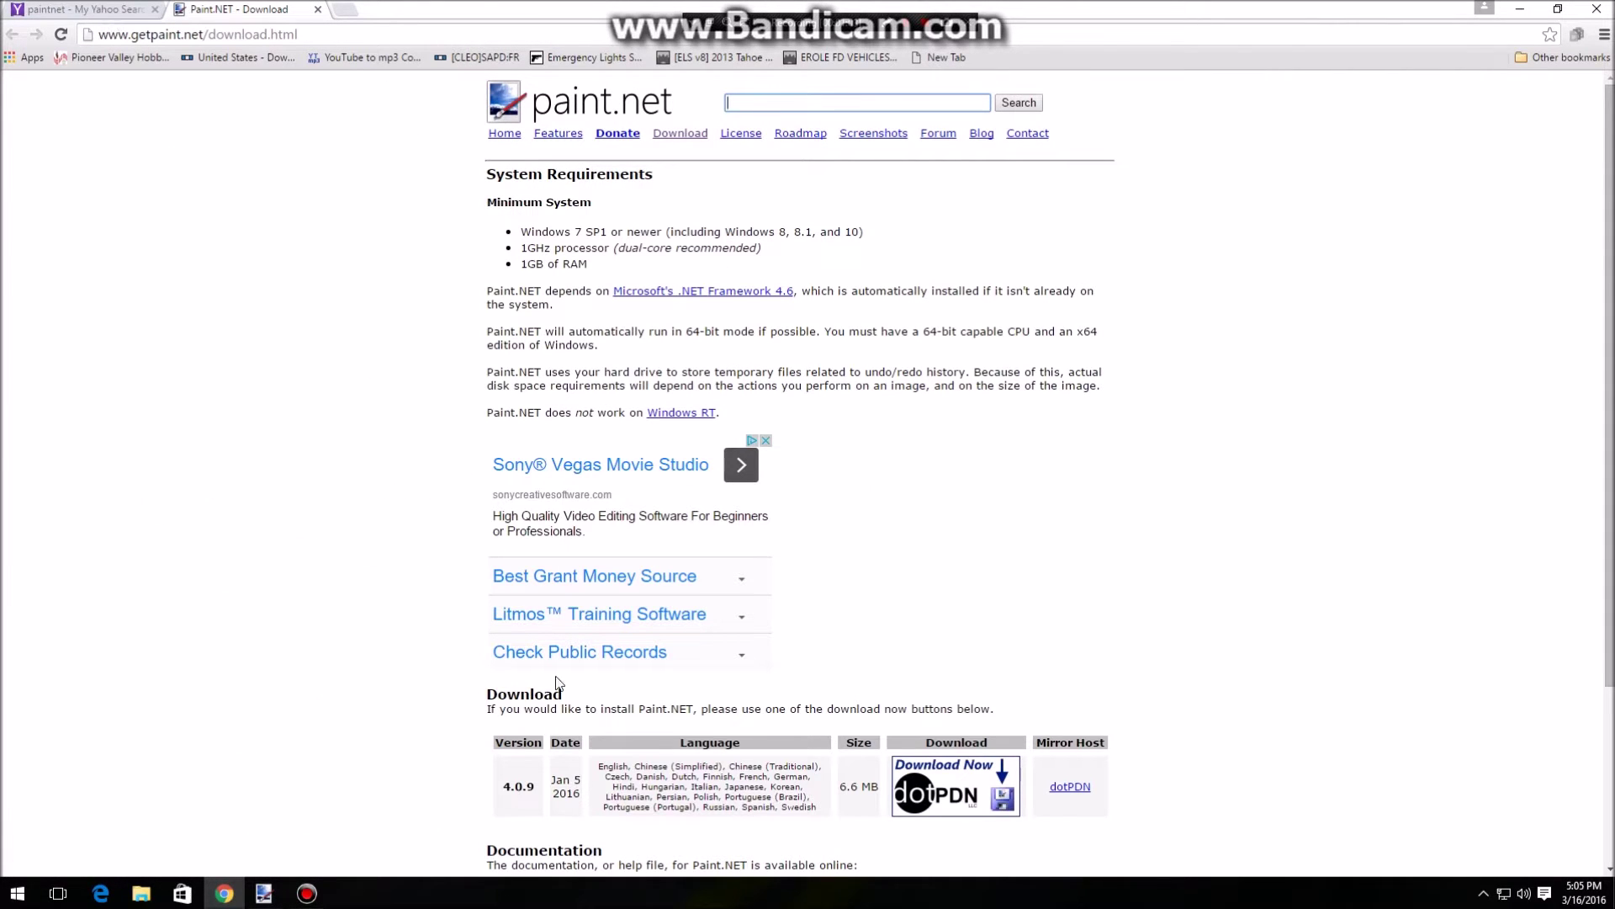
left_click(1520, 8)
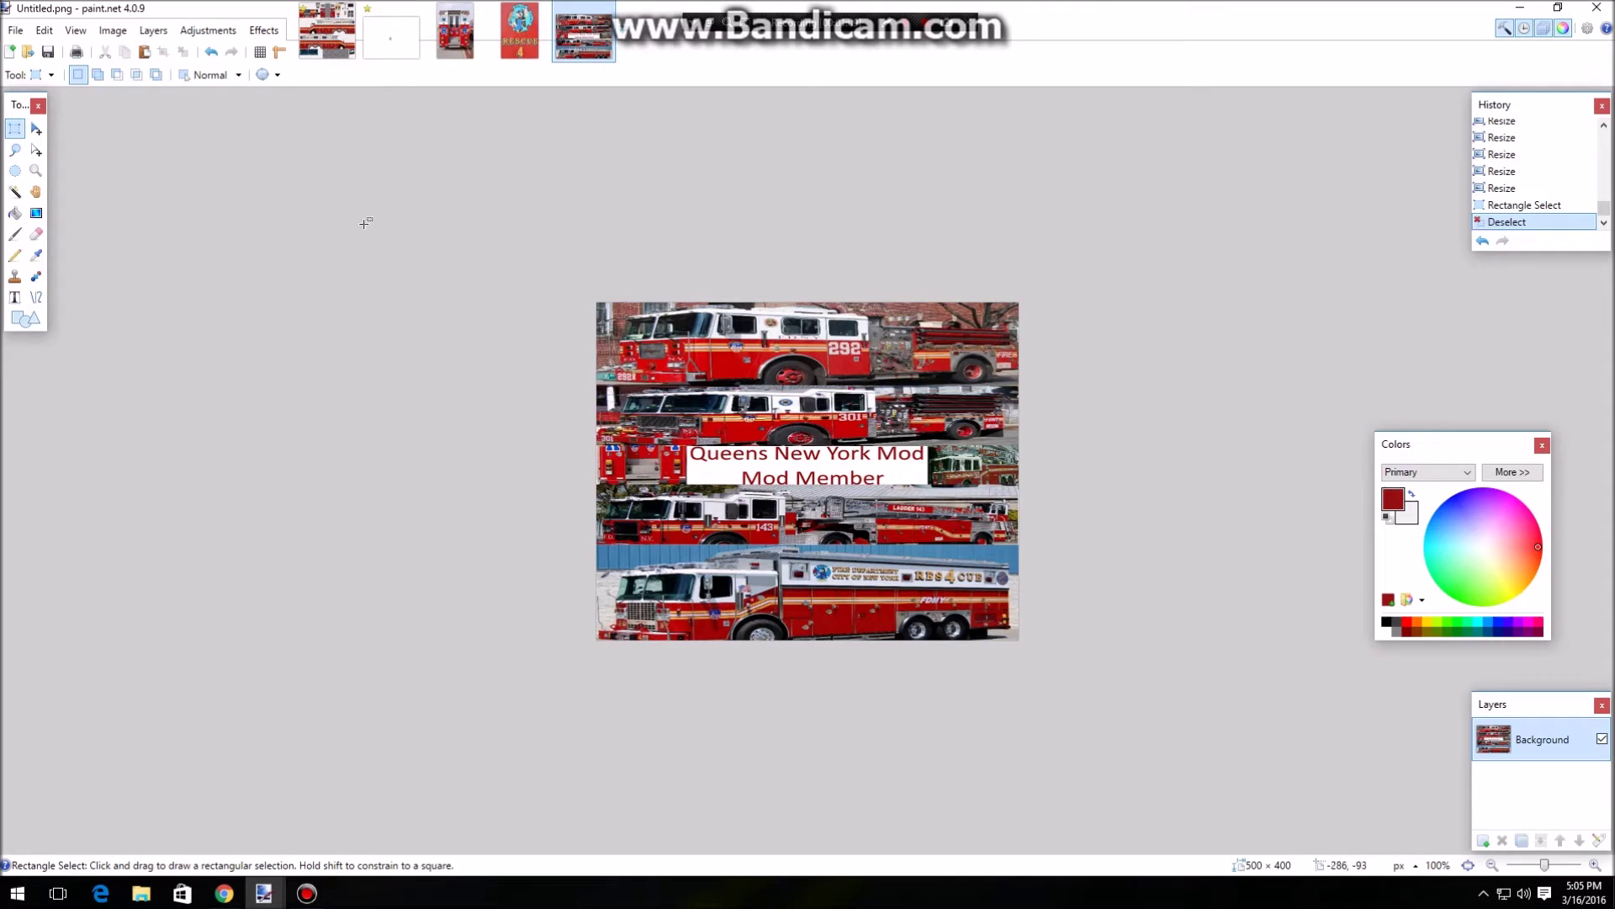
Start opening a file and browse C: > Program Files (x86) > WizardWorks
left_click(16, 30)
left_click(16, 30)
left_click(16, 30)
left_click(48, 76)
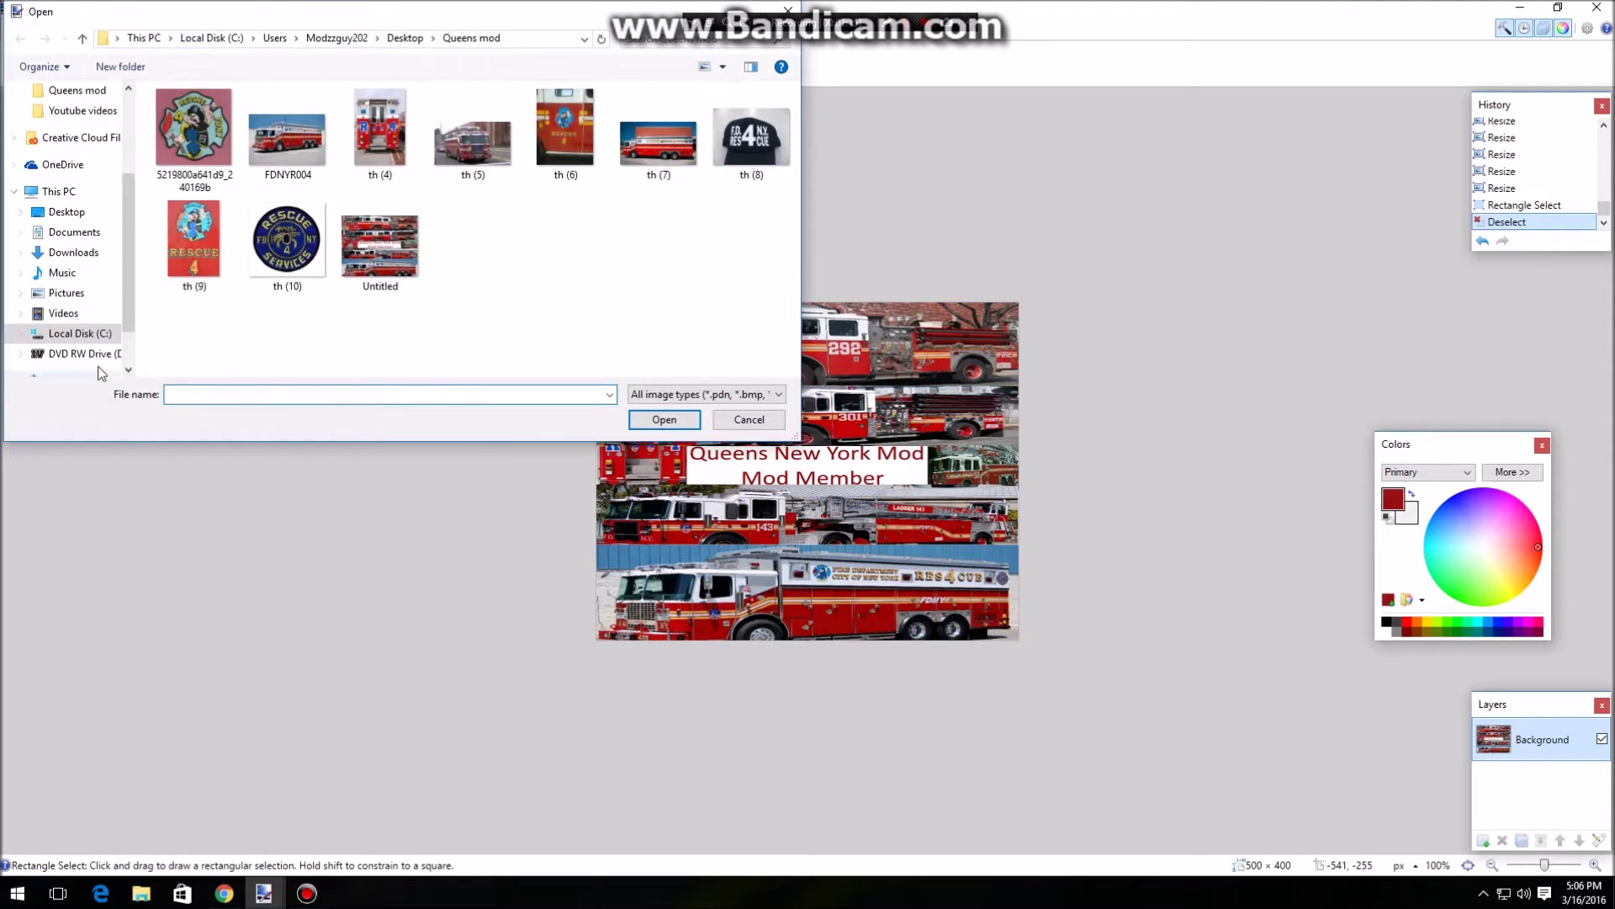
left_click(104, 334)
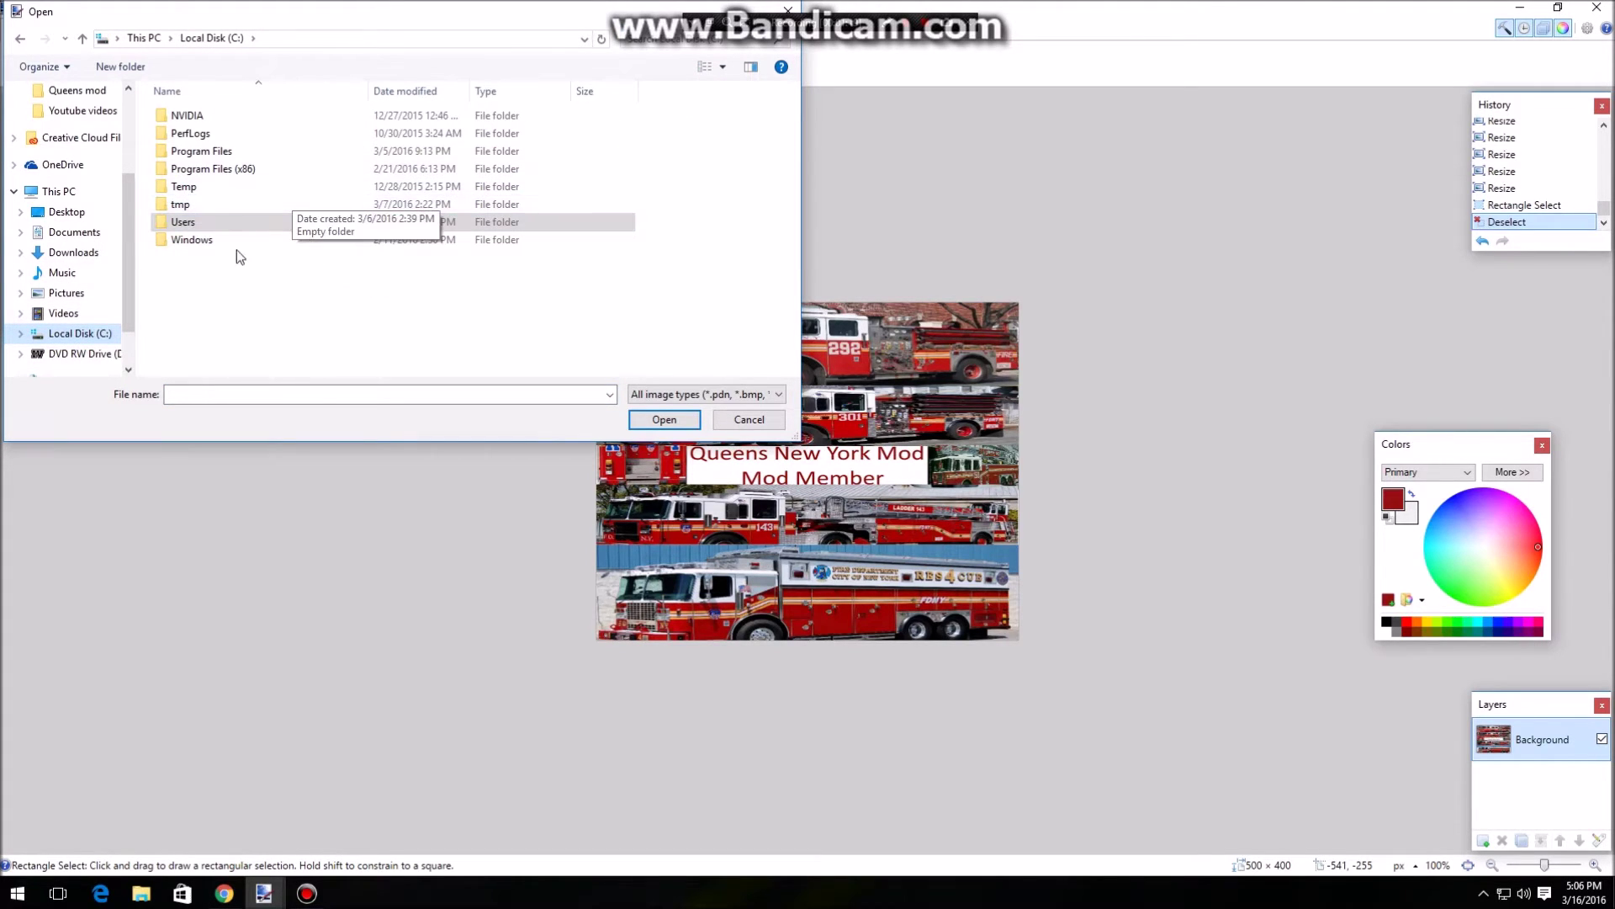
double_click(278, 168)
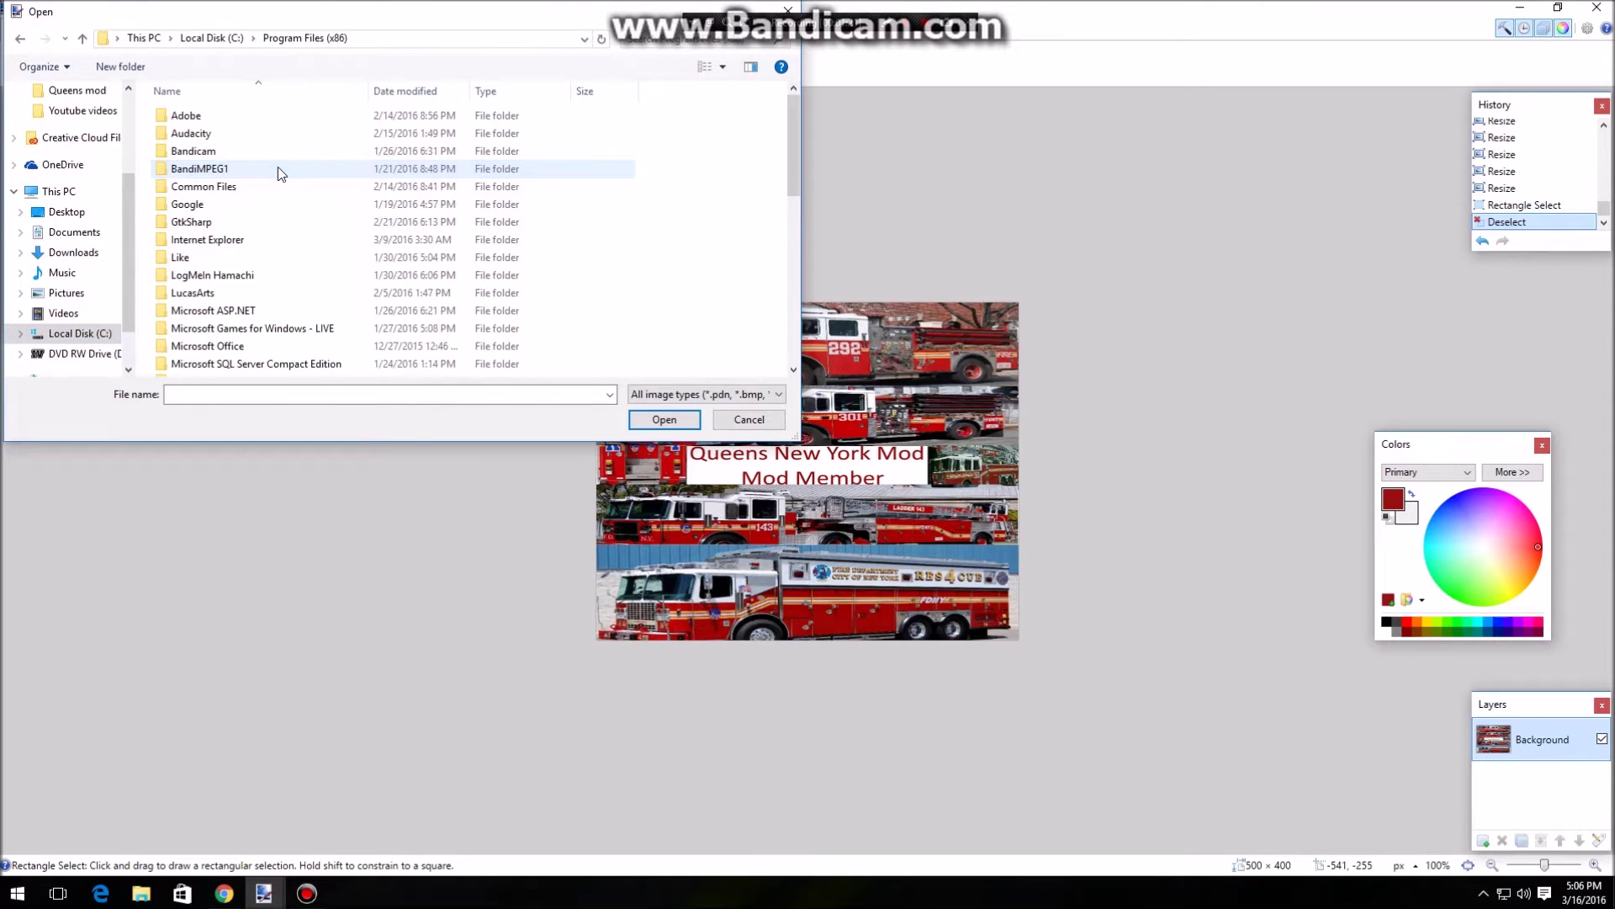
scroll(291, 284, "down", 5)
scroll(248, 345, "down", 4)
double_click(230, 367)
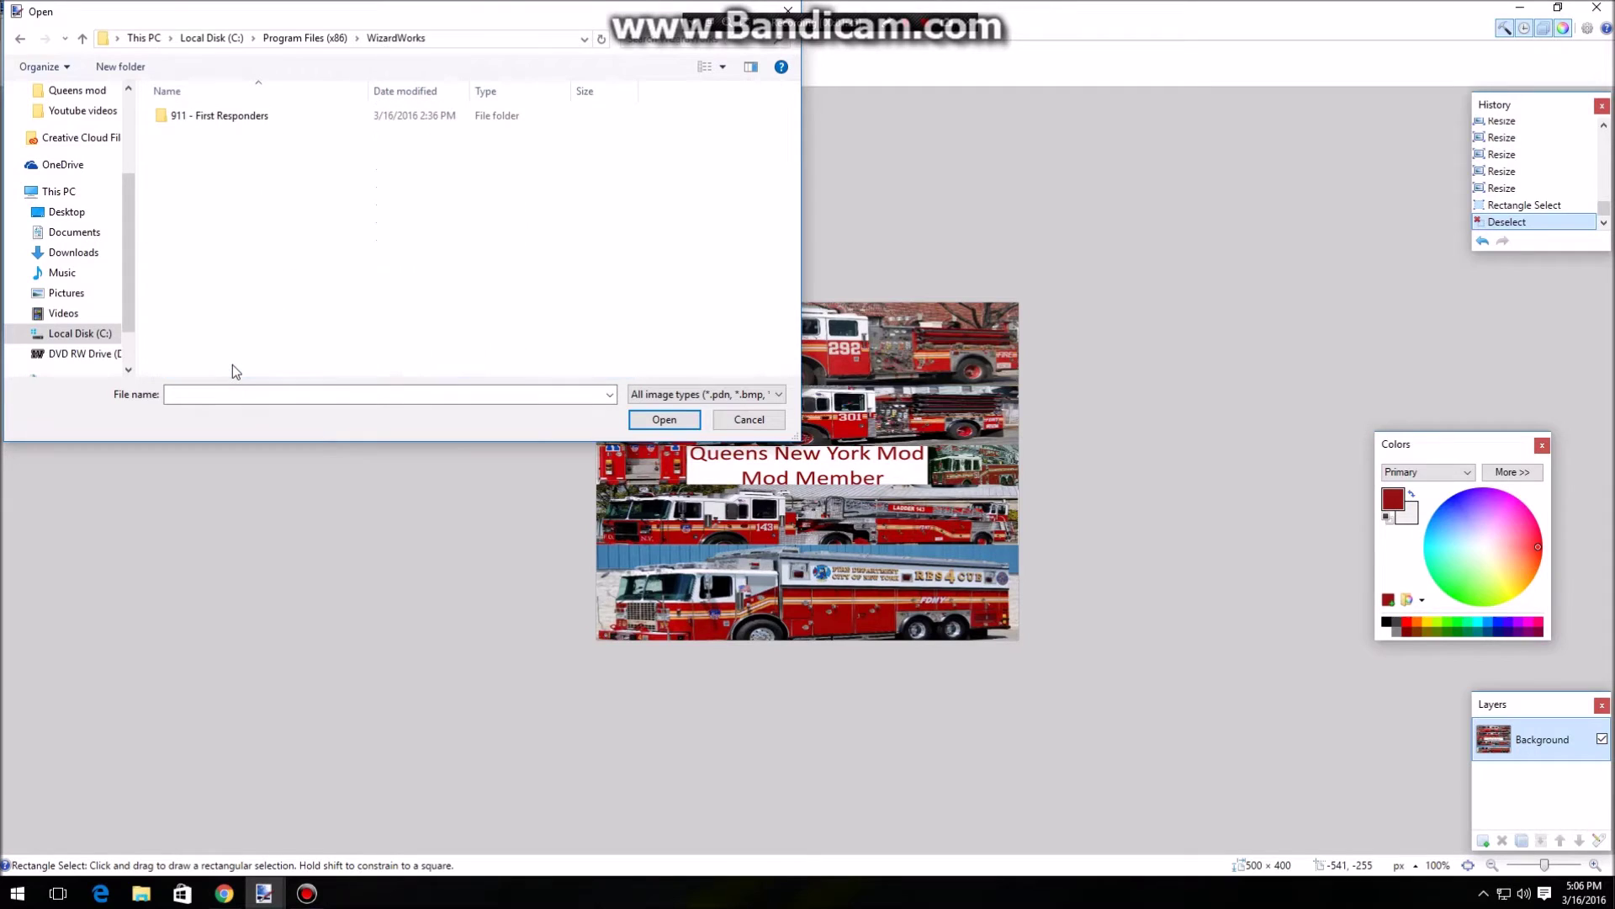
Go into 911 - First Responders > Mods > Northview - Creekside v2.1.6 > Models > Vehicles > 03 LA Police > LAPD SUV
left_click(228, 118)
double_click(229, 119)
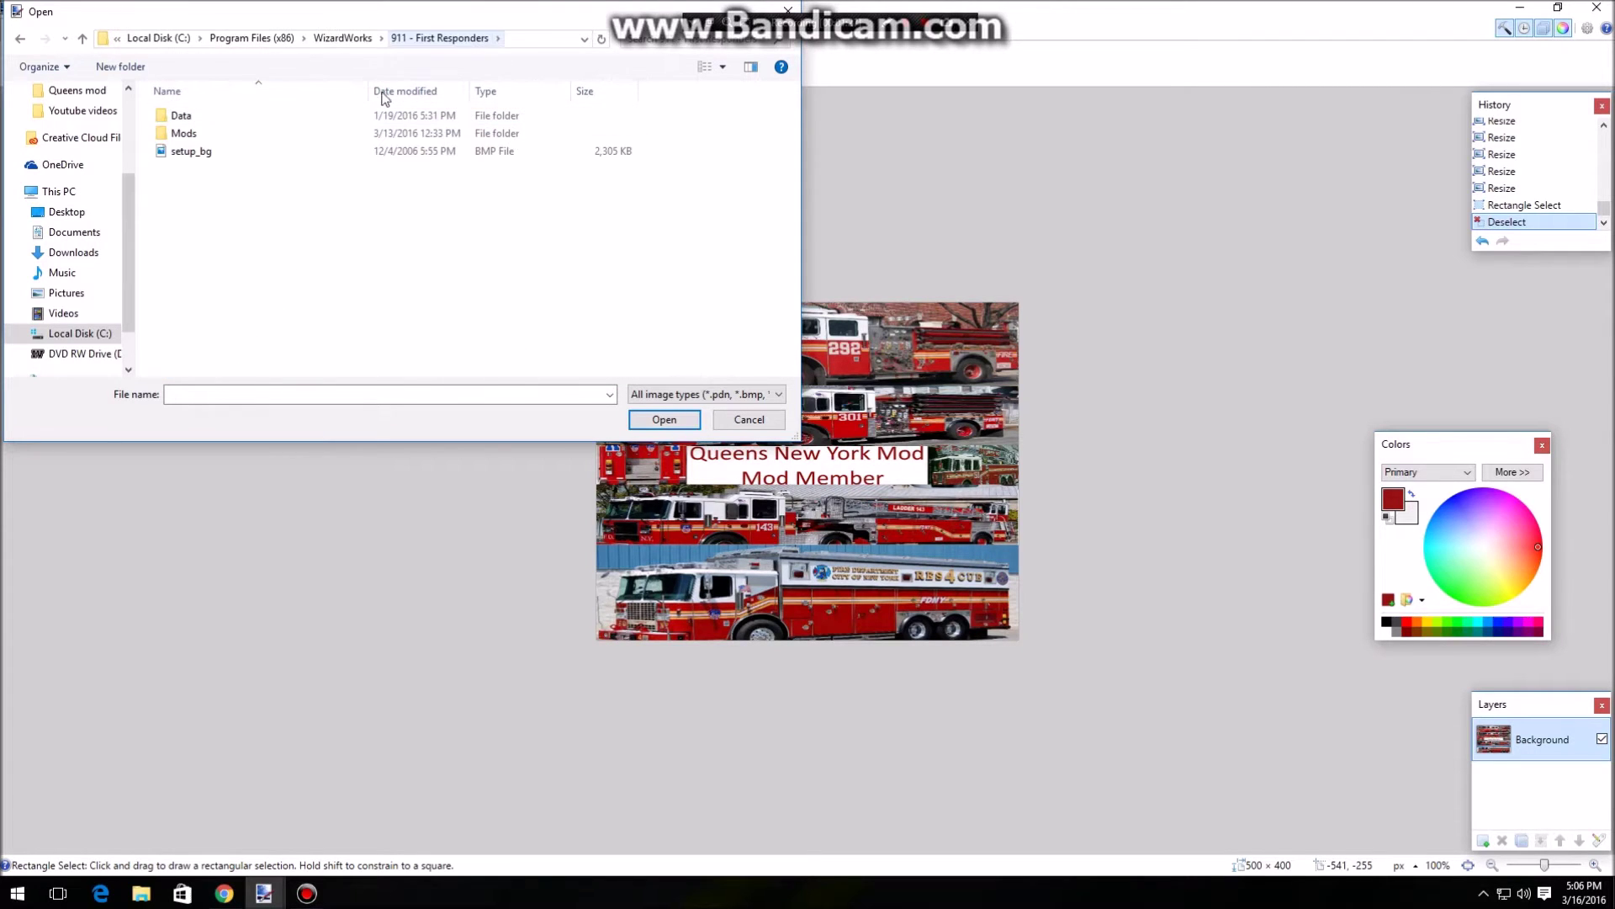
double_click(276, 131)
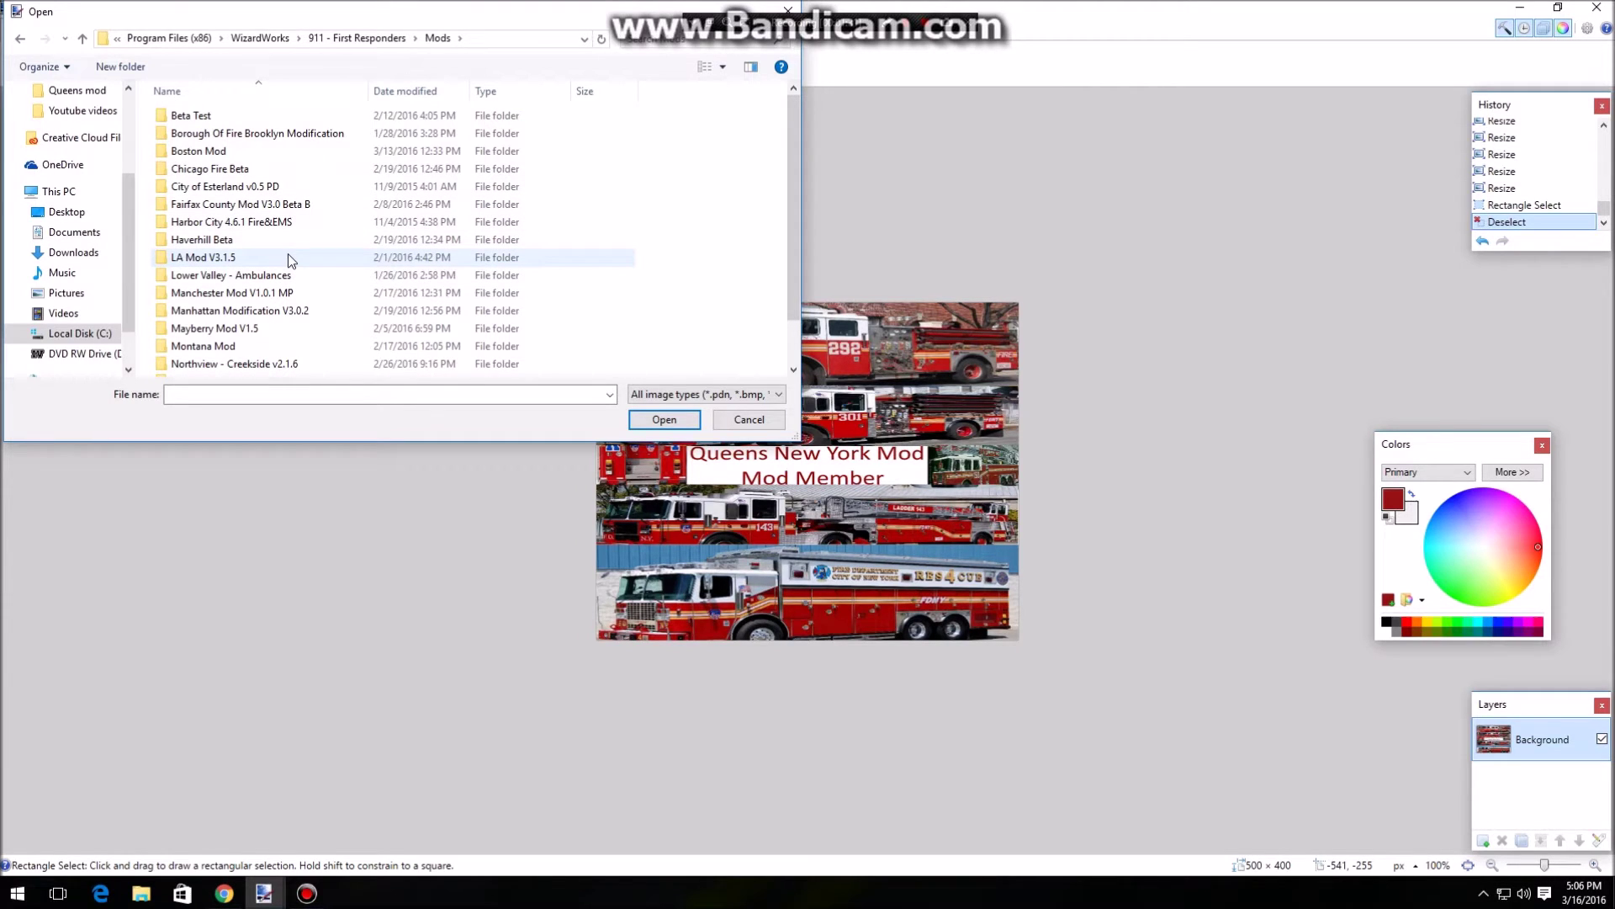
scroll(288, 254, "down", 1)
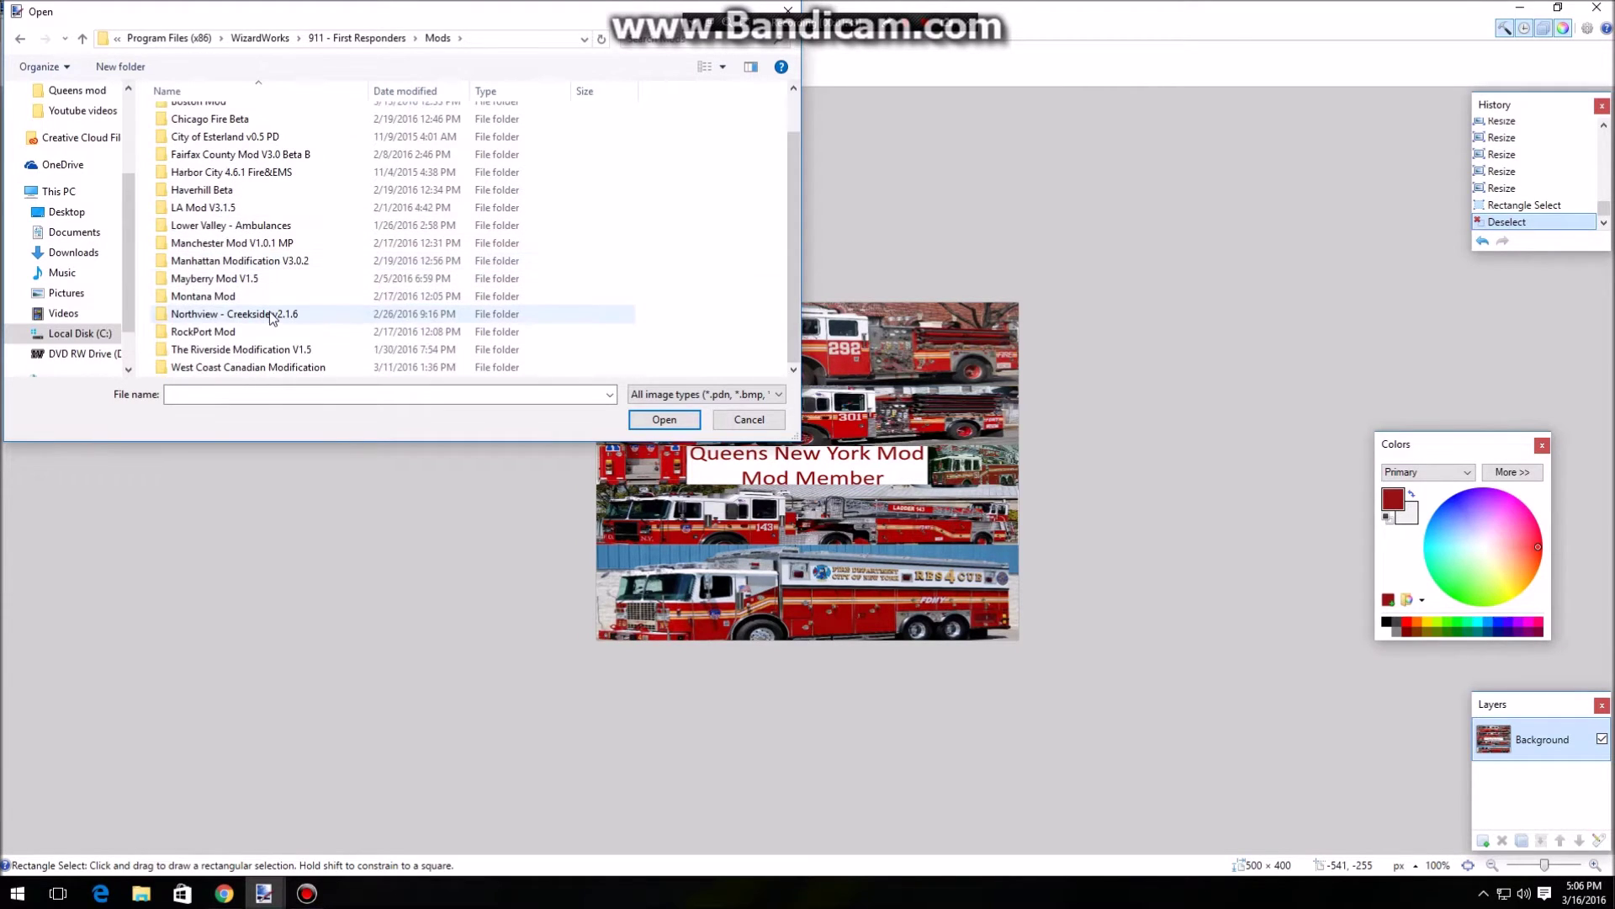
double_click(271, 314)
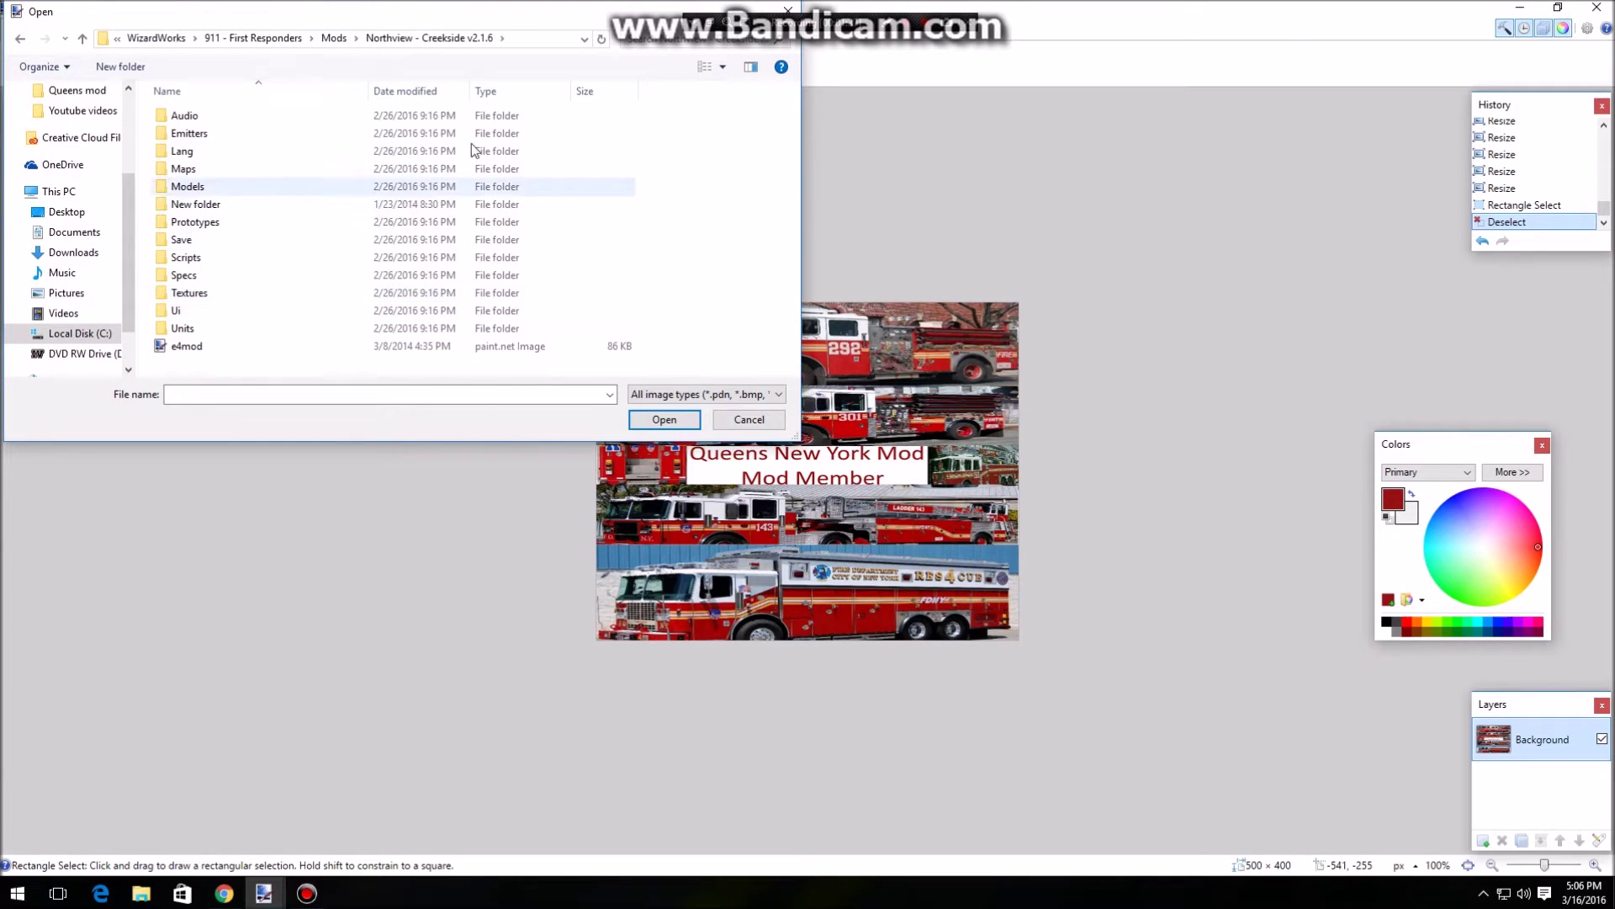
double_click(201, 186)
double_click(209, 187)
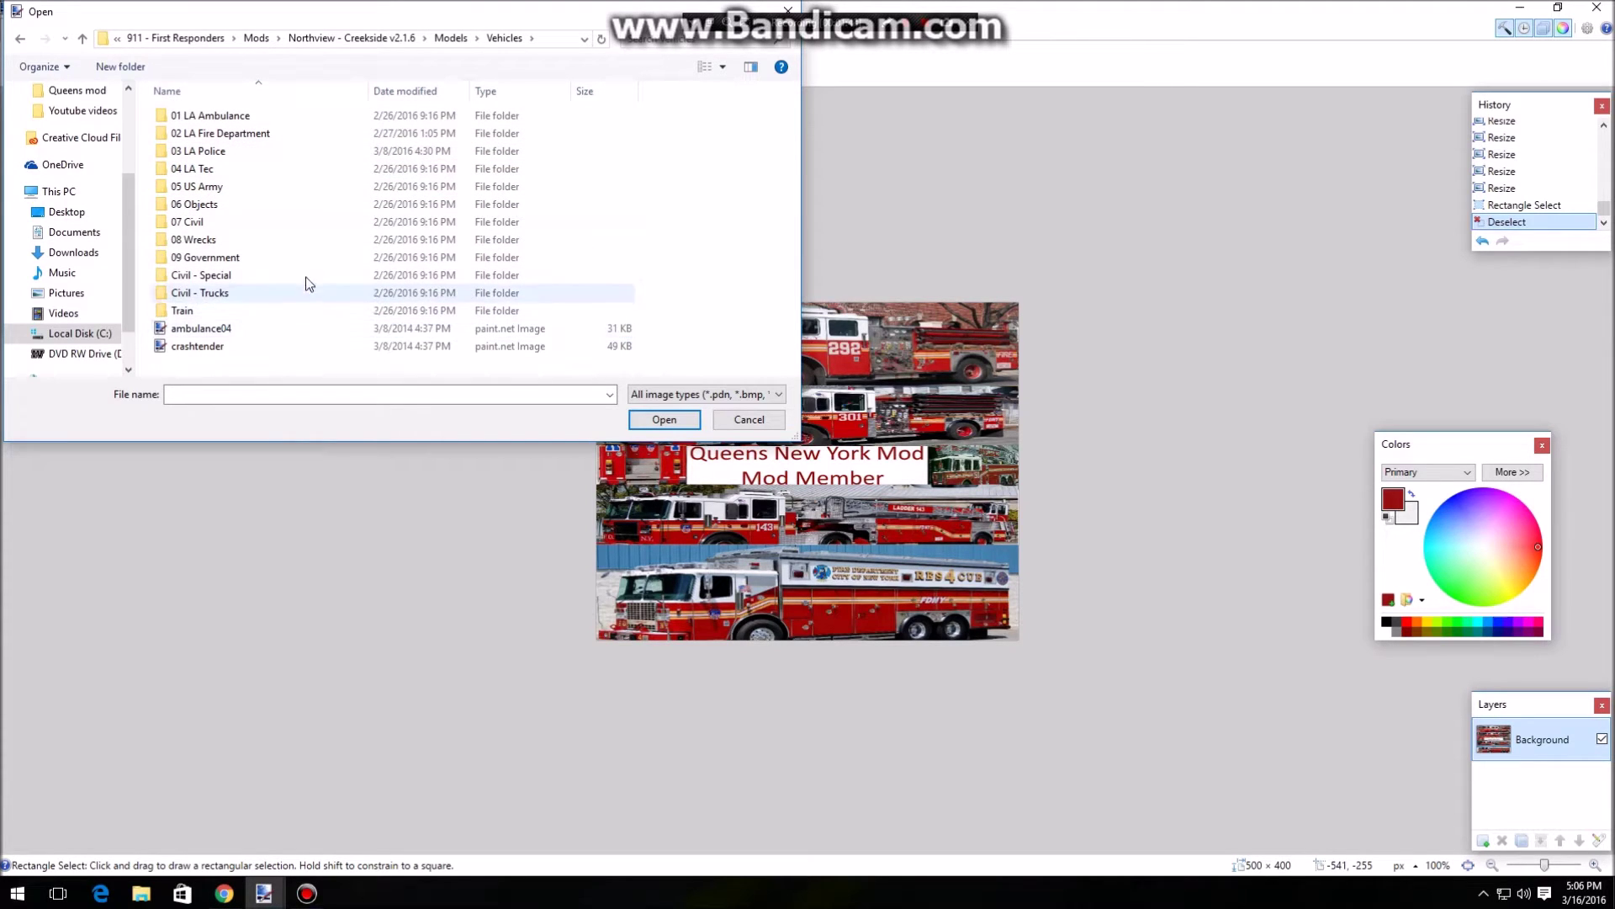
double_click(241, 152)
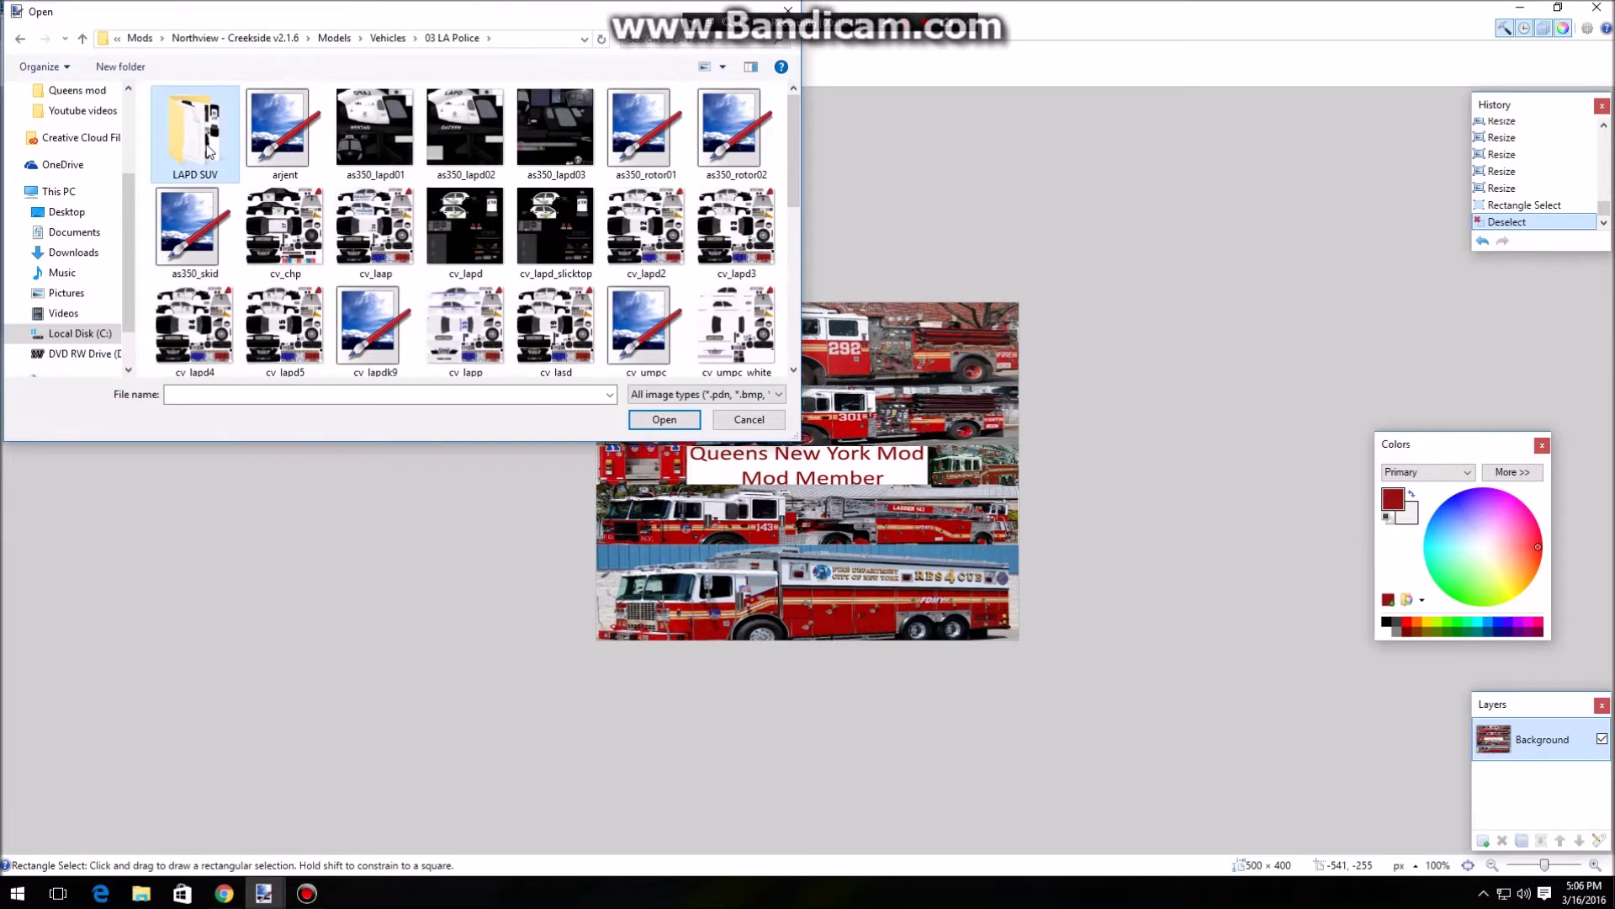
double_click(199, 151)
Open body.png, then open cv_lapd.dds from the 03 LA Police folder
double_click(198, 151)
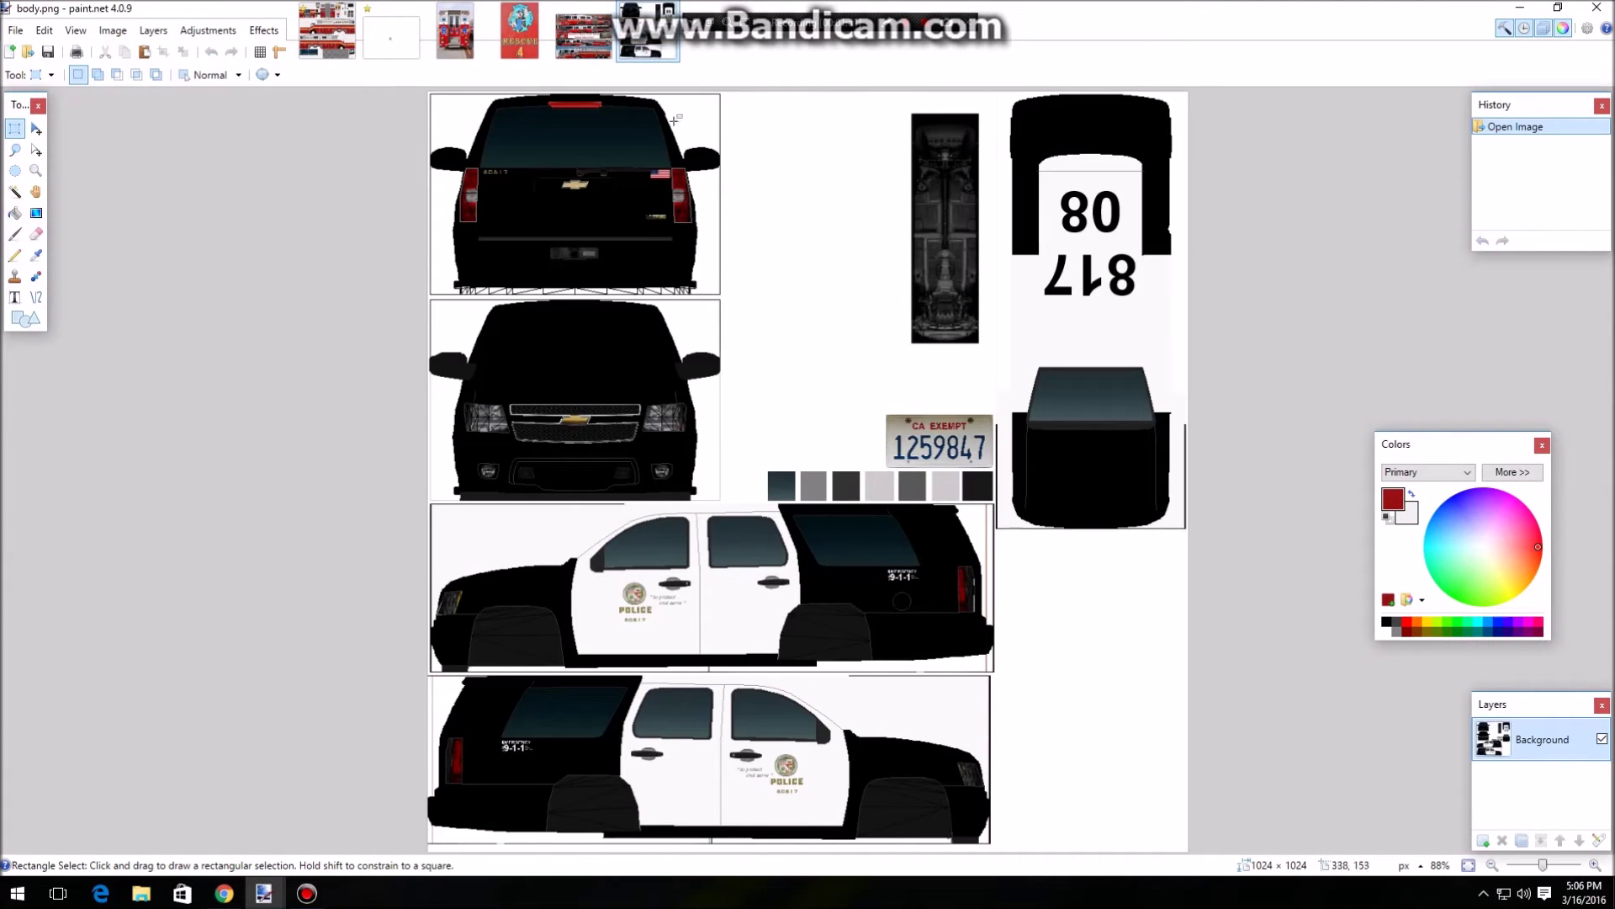
left_click(16, 31)
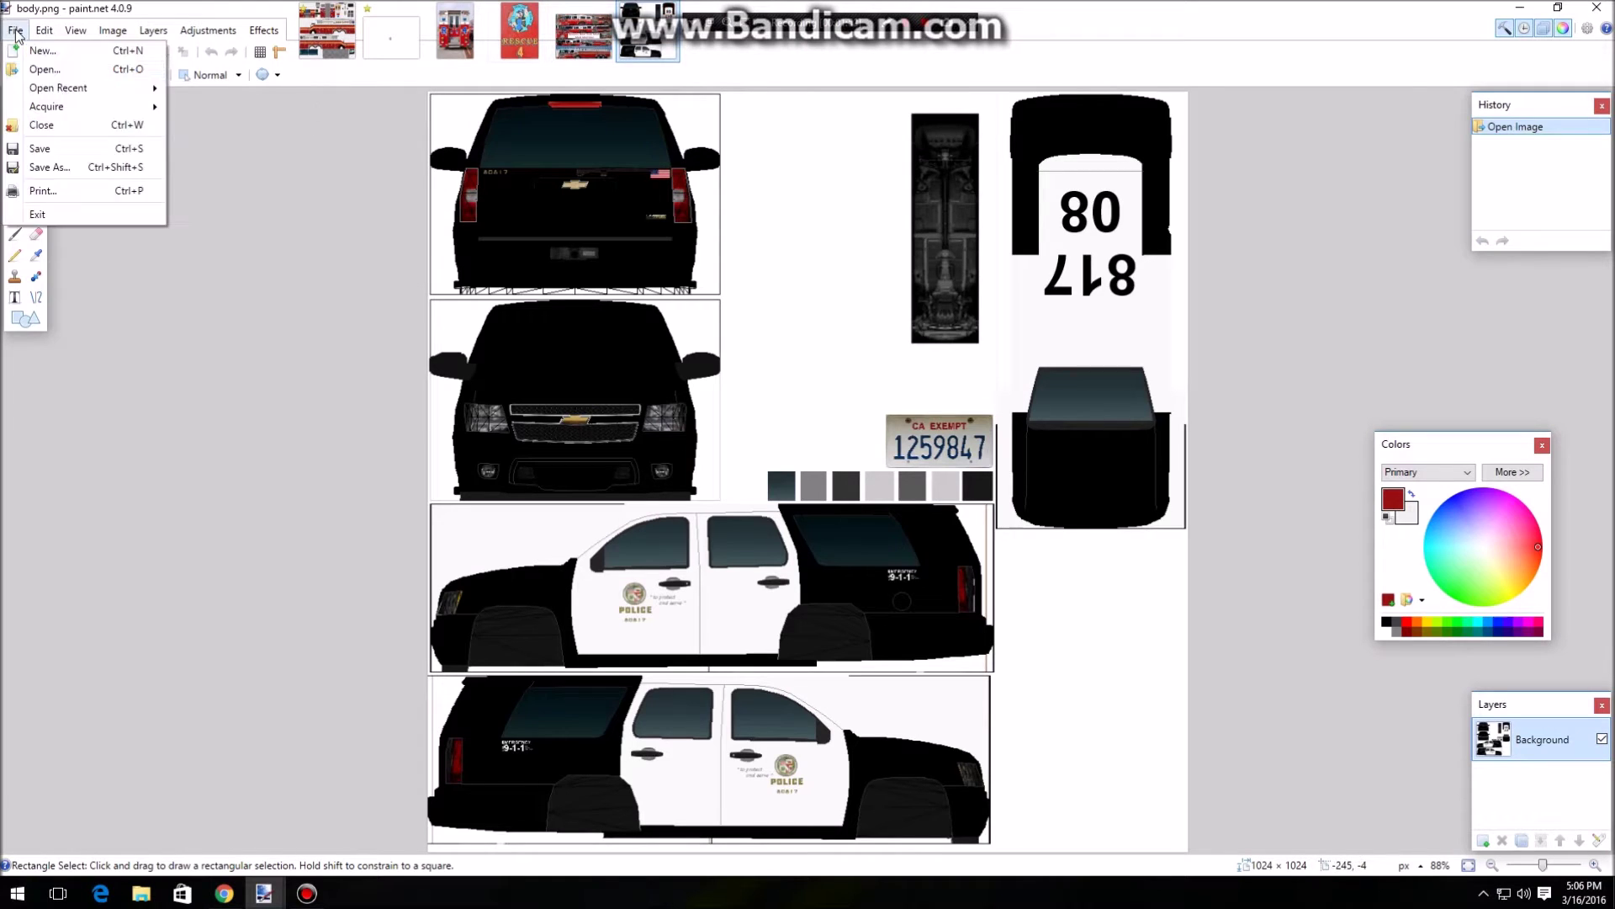
left_click(57, 69)
left_click(419, 39)
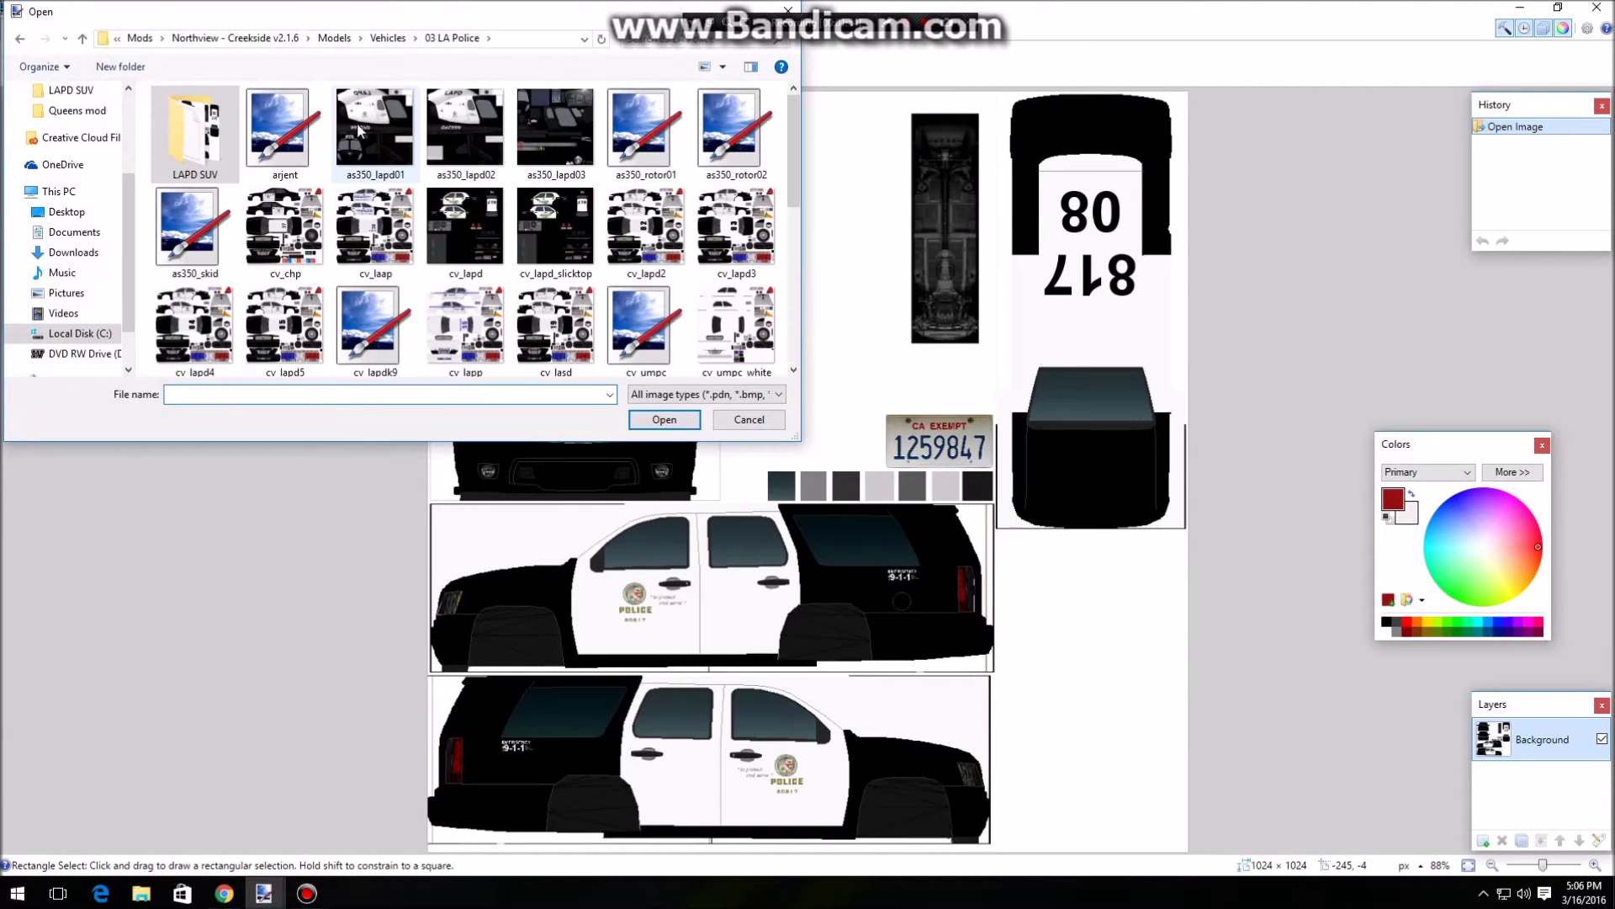
double_click(486, 247)
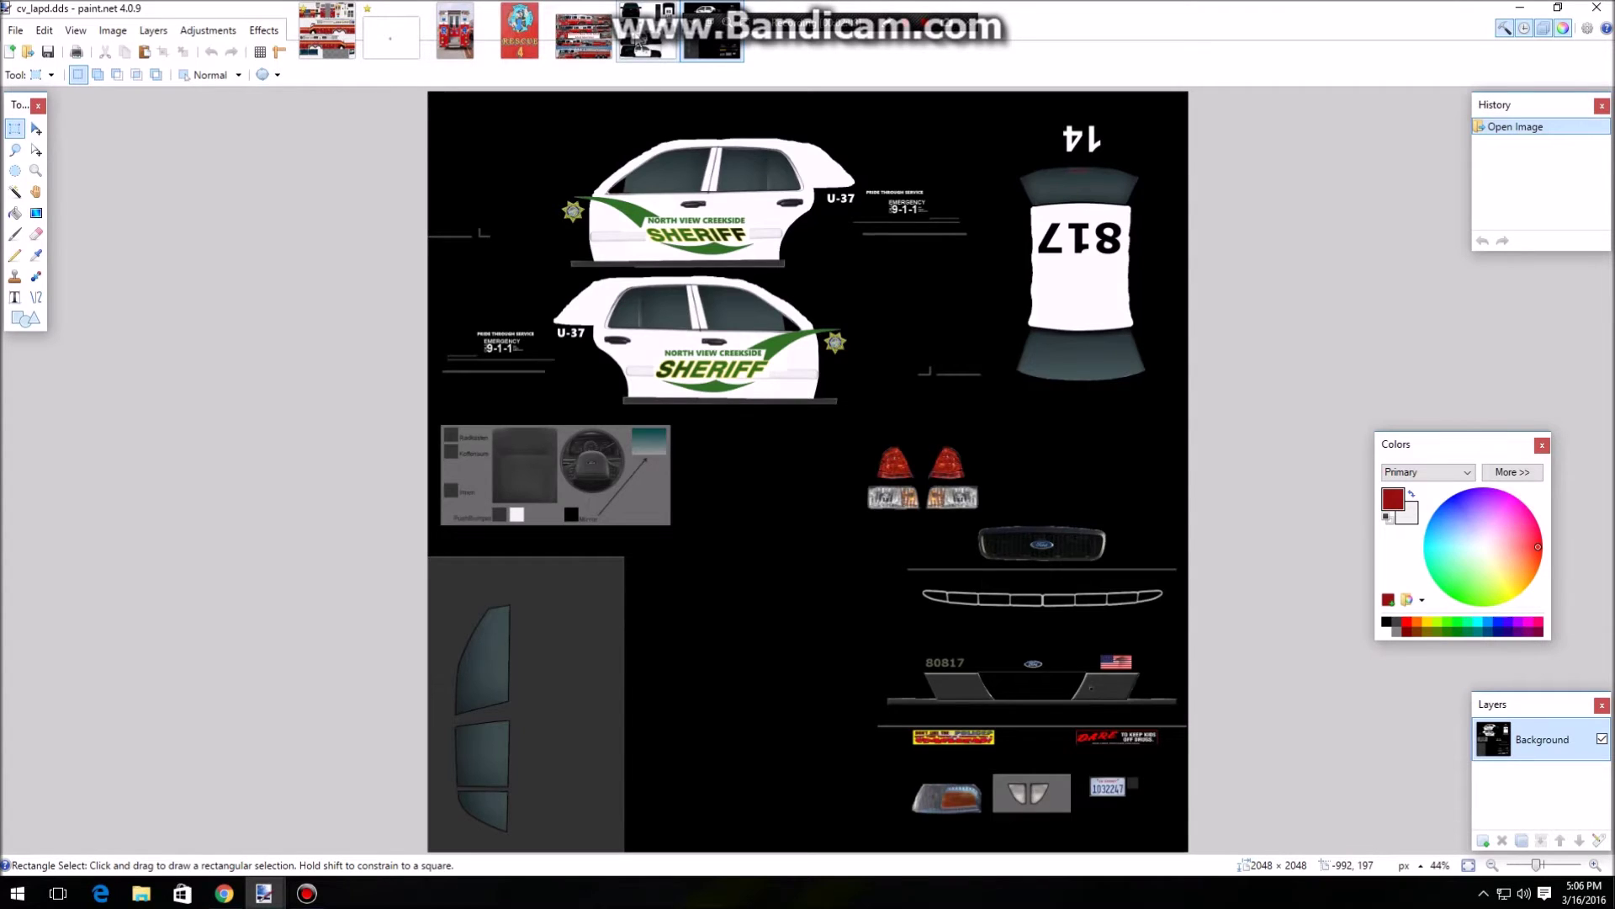
Compare the body.png and cv_lapd.dds tabs, ending on body.png
left_click(646, 34)
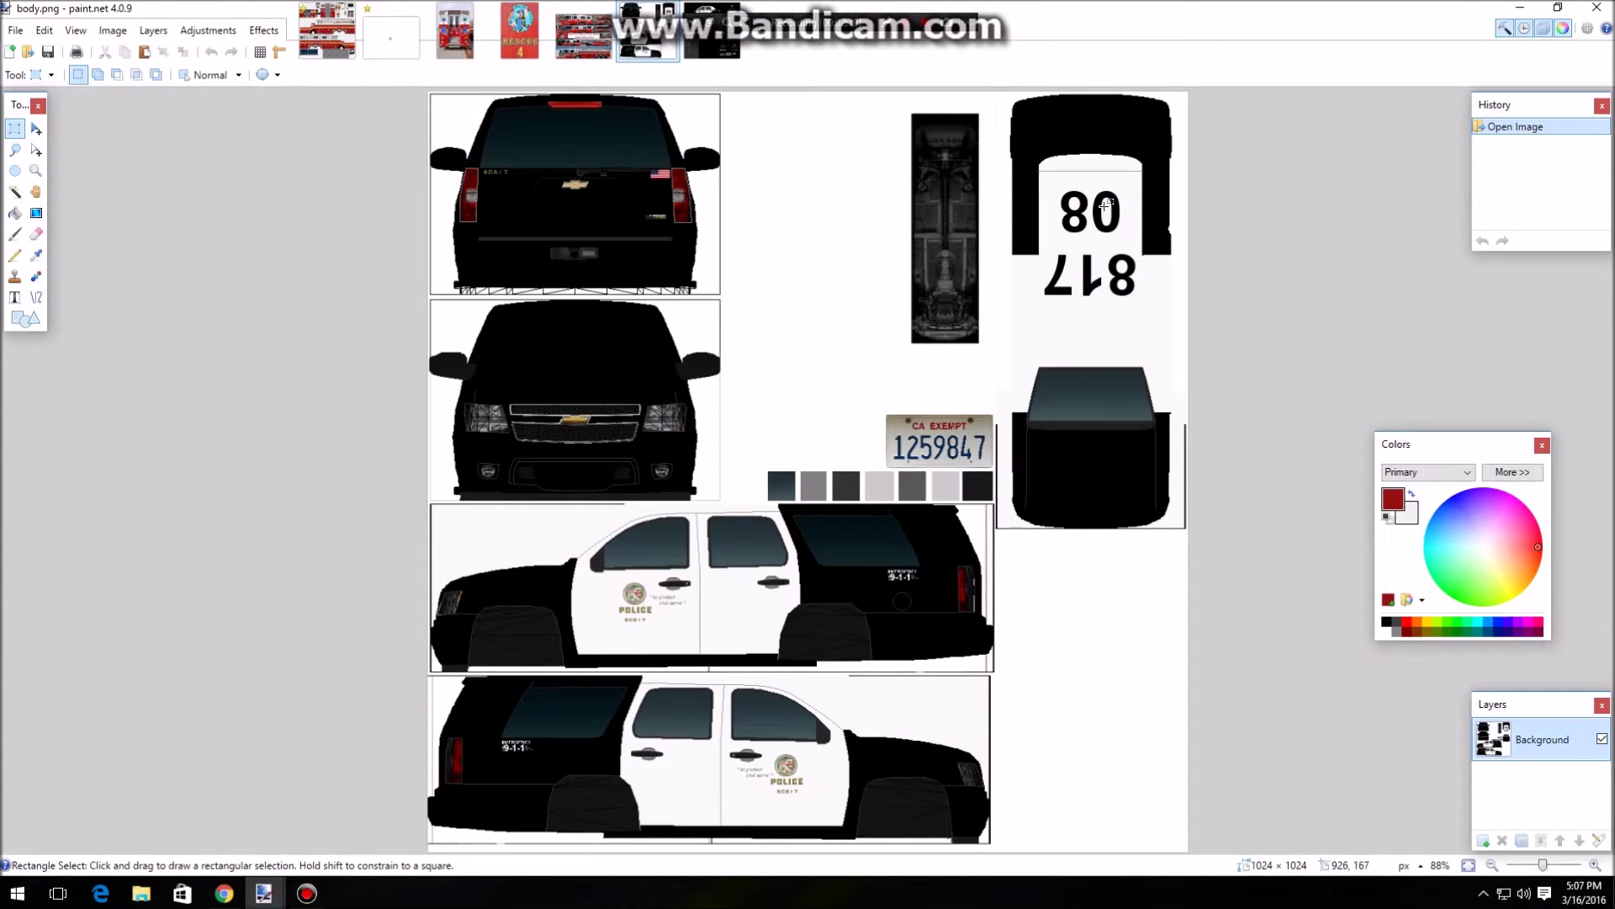
left_click(713, 37)
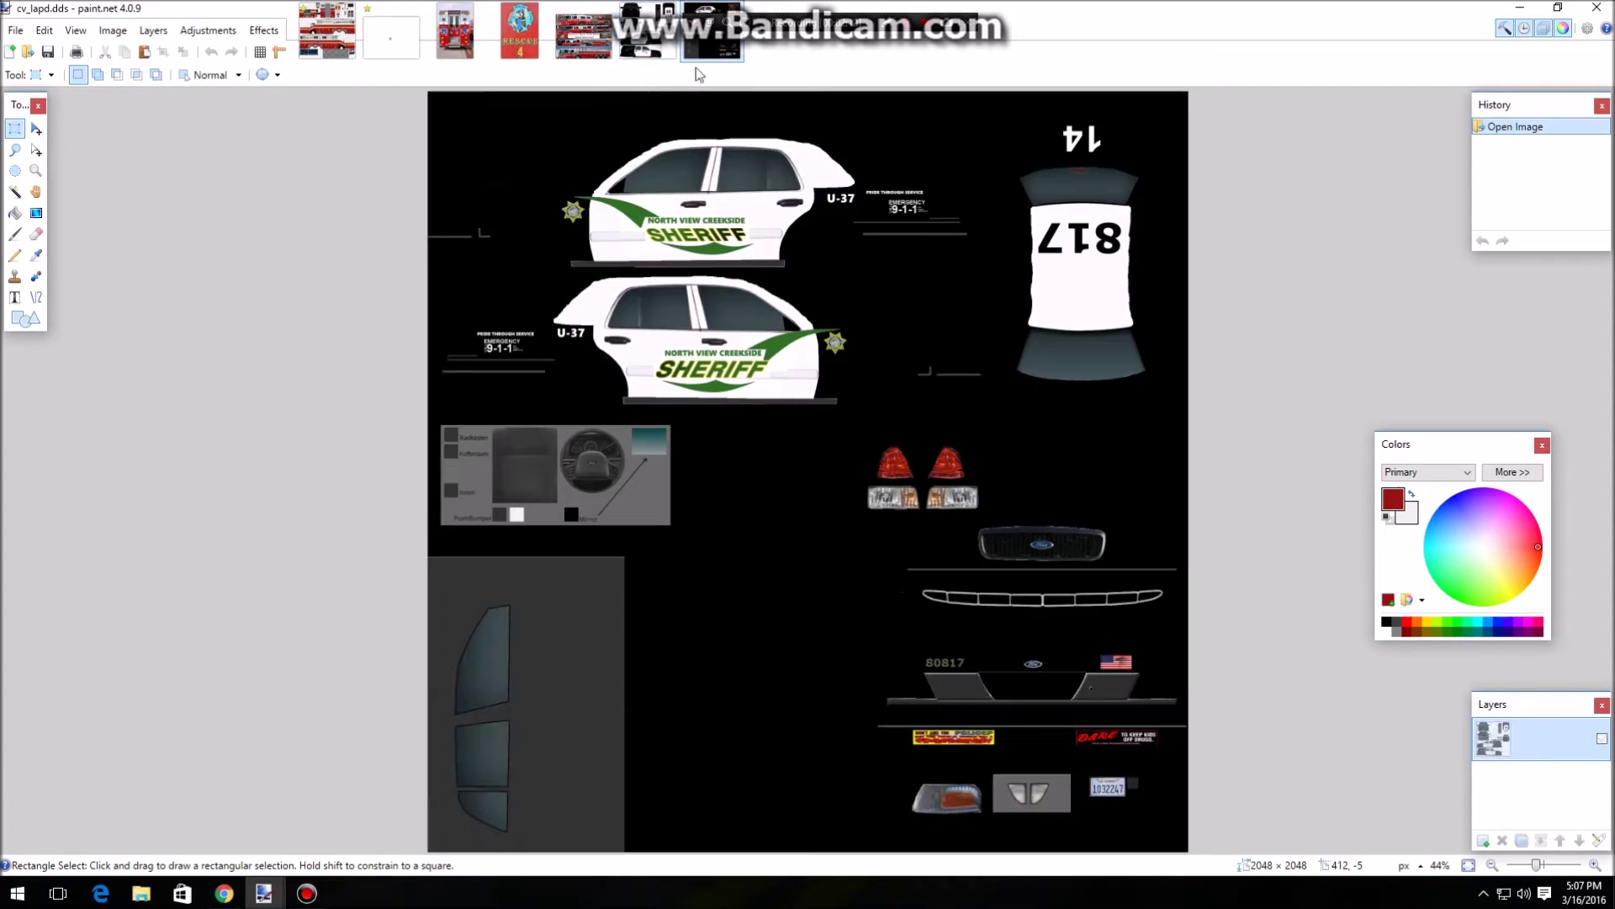
left_click(646, 33)
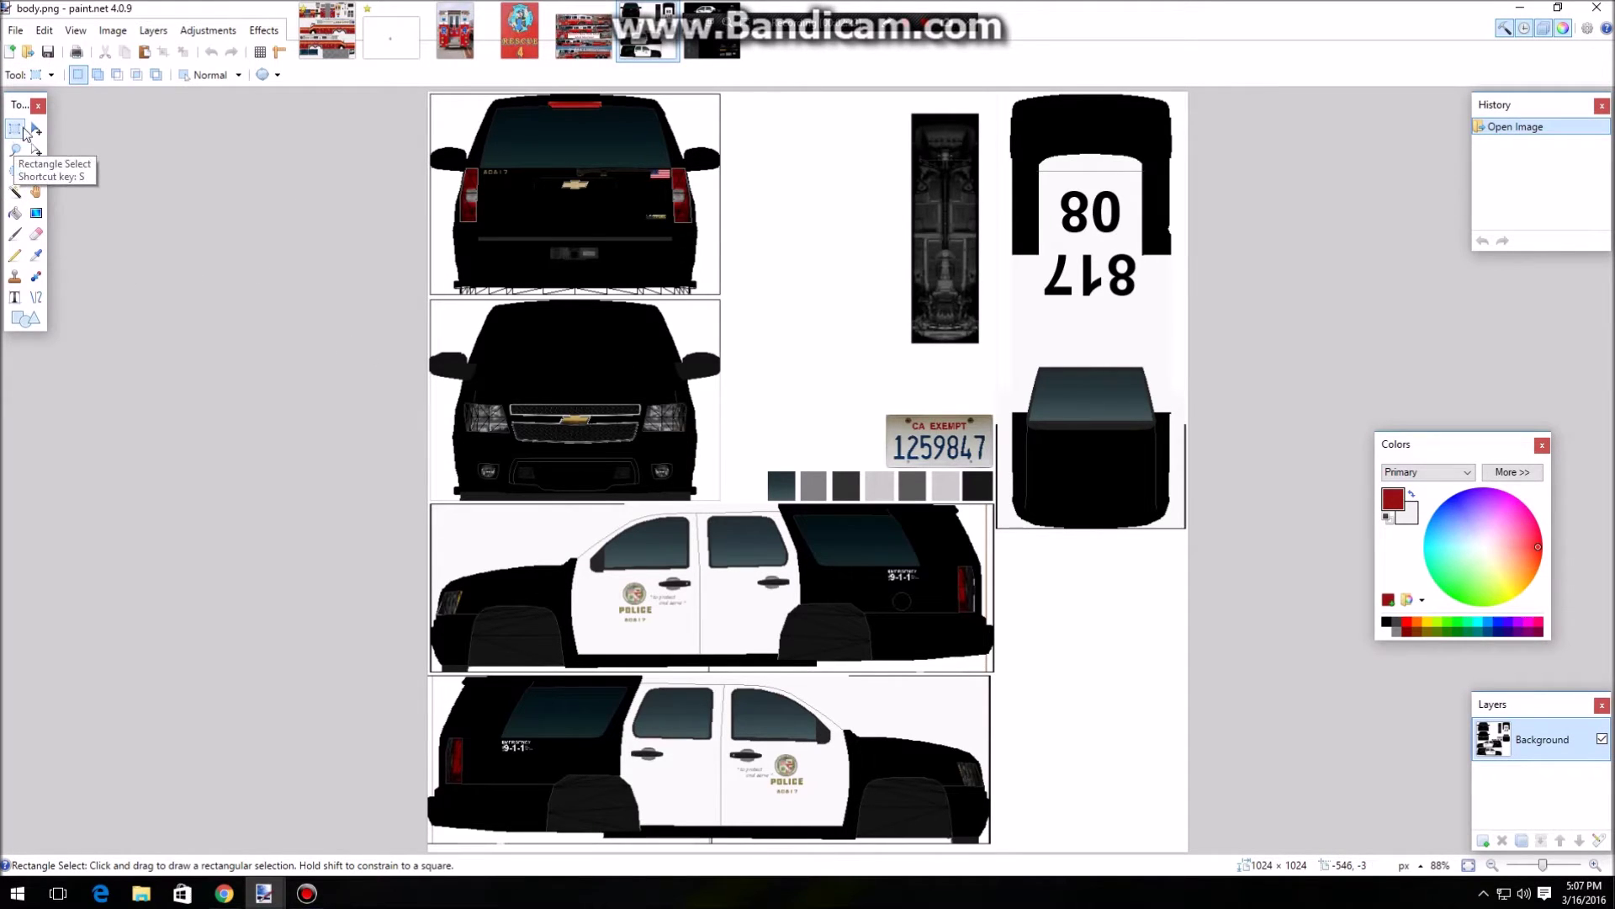
Fill the upper door's POLICE badge with white and deselect
left_click_drag(609, 579, 653, 627)
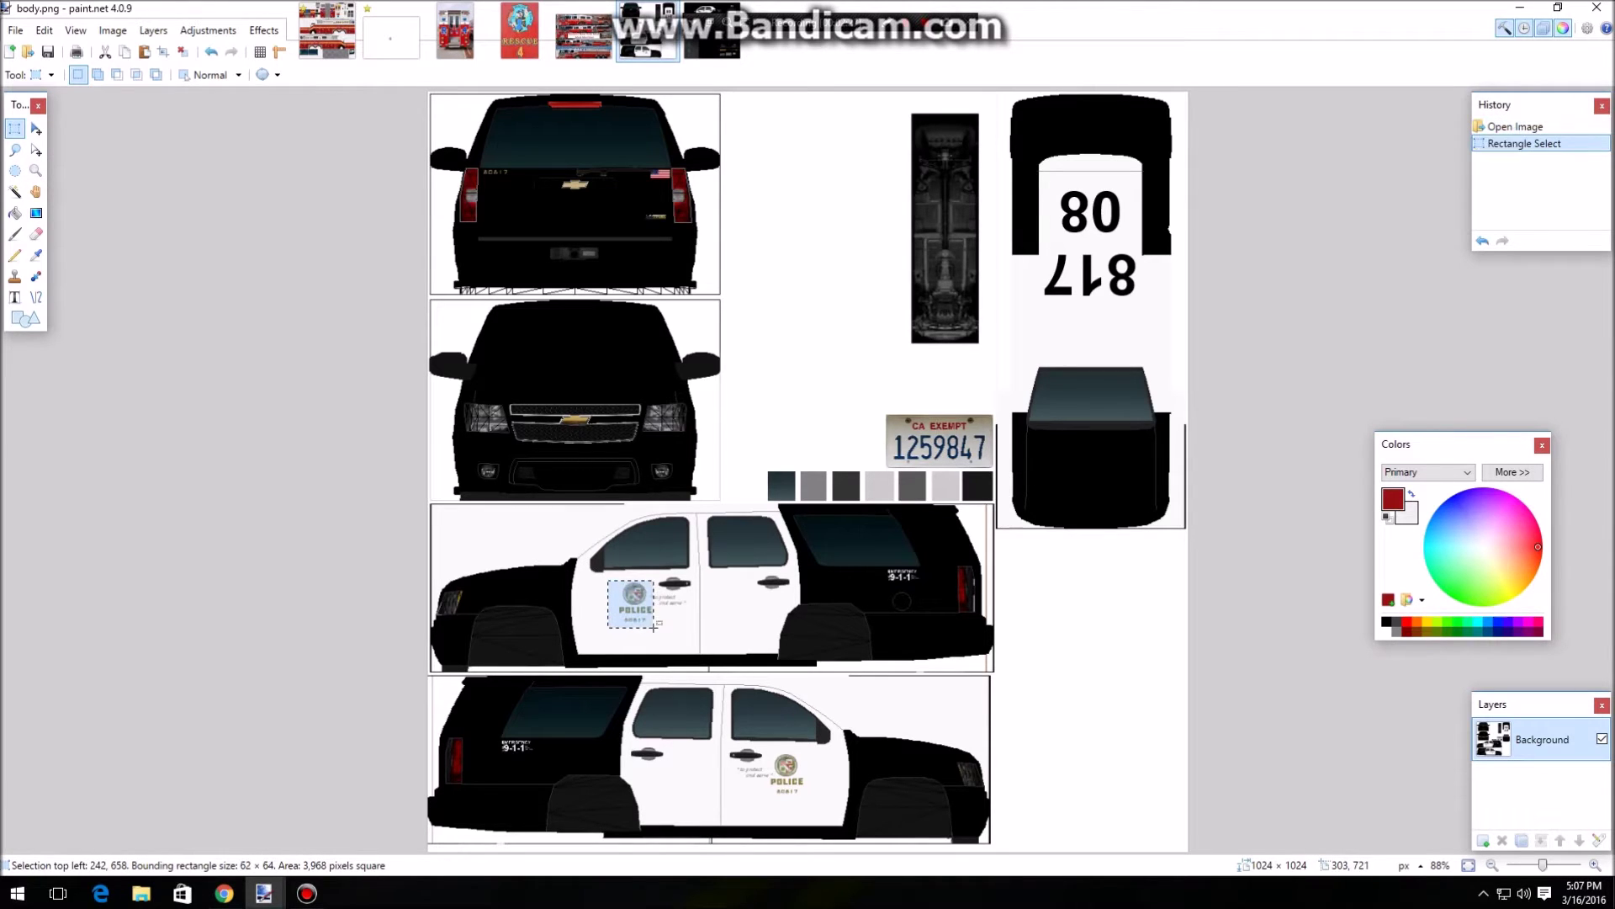
key("BackSpace")
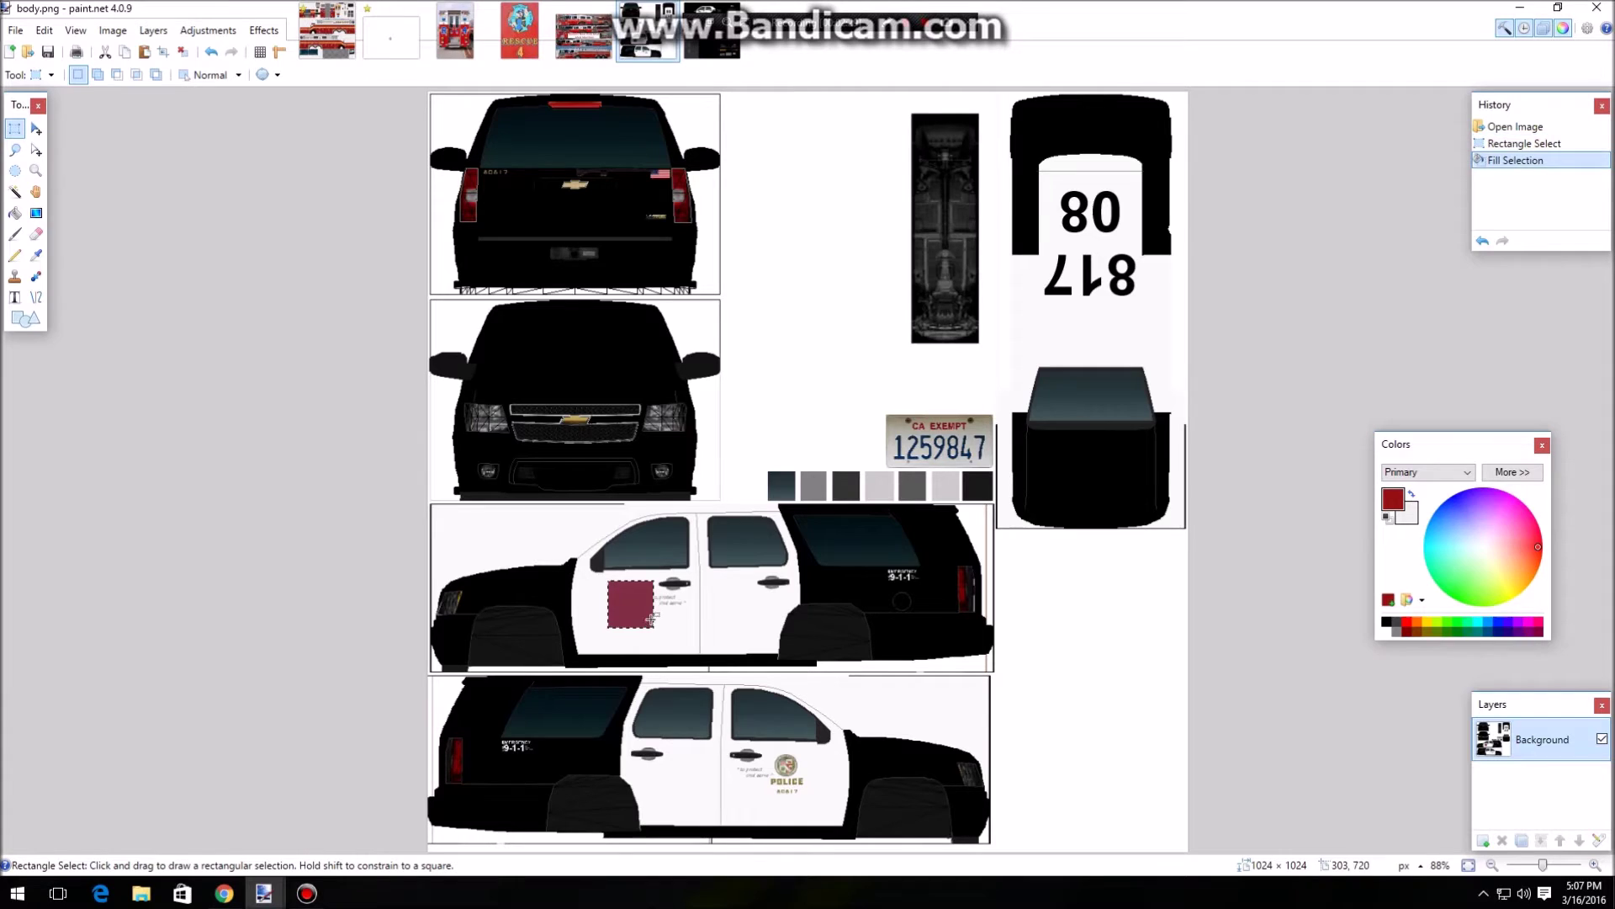
left_click(1411, 496)
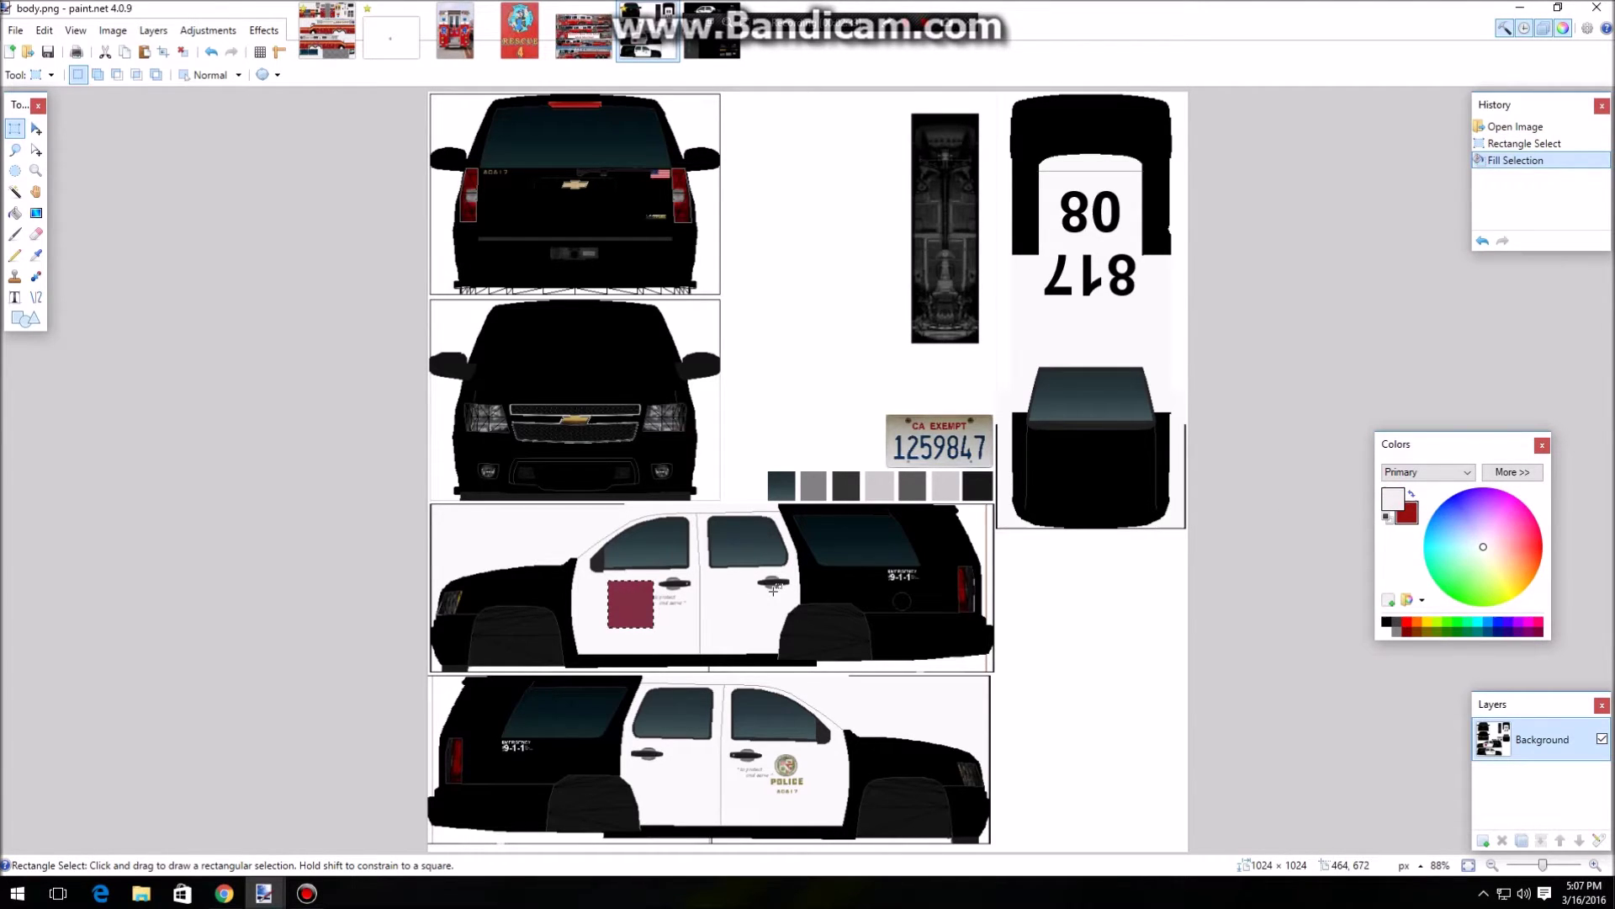
key("BackSpace")
key("ctrl+d")
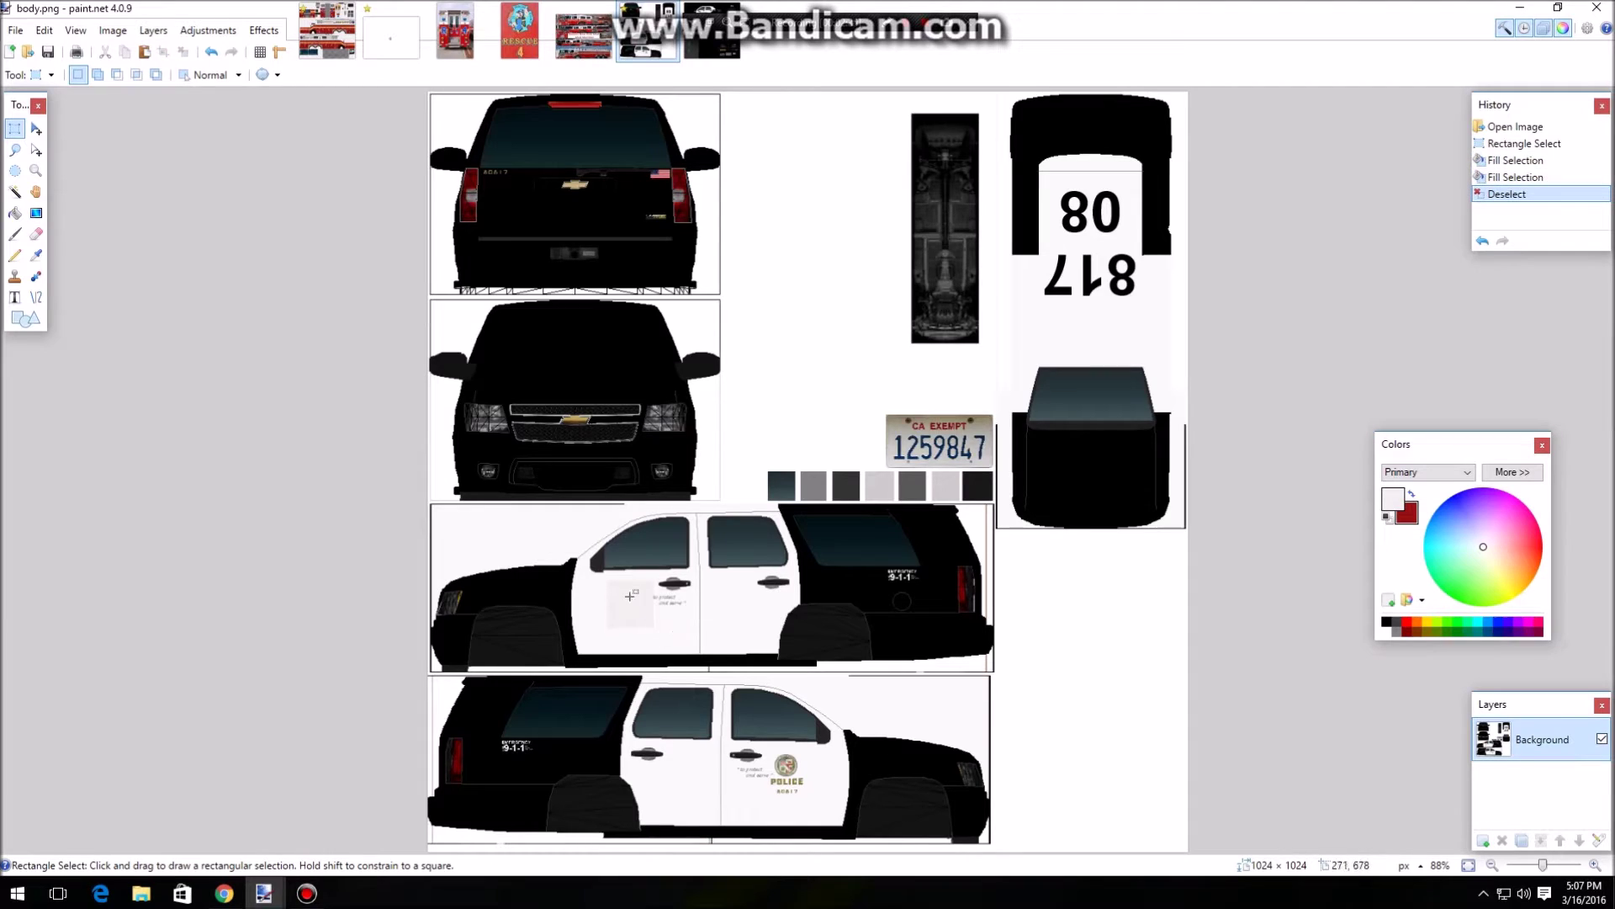
Whiten the leftover door area, then select the lower door's POLICE emblem
left_click(35, 254)
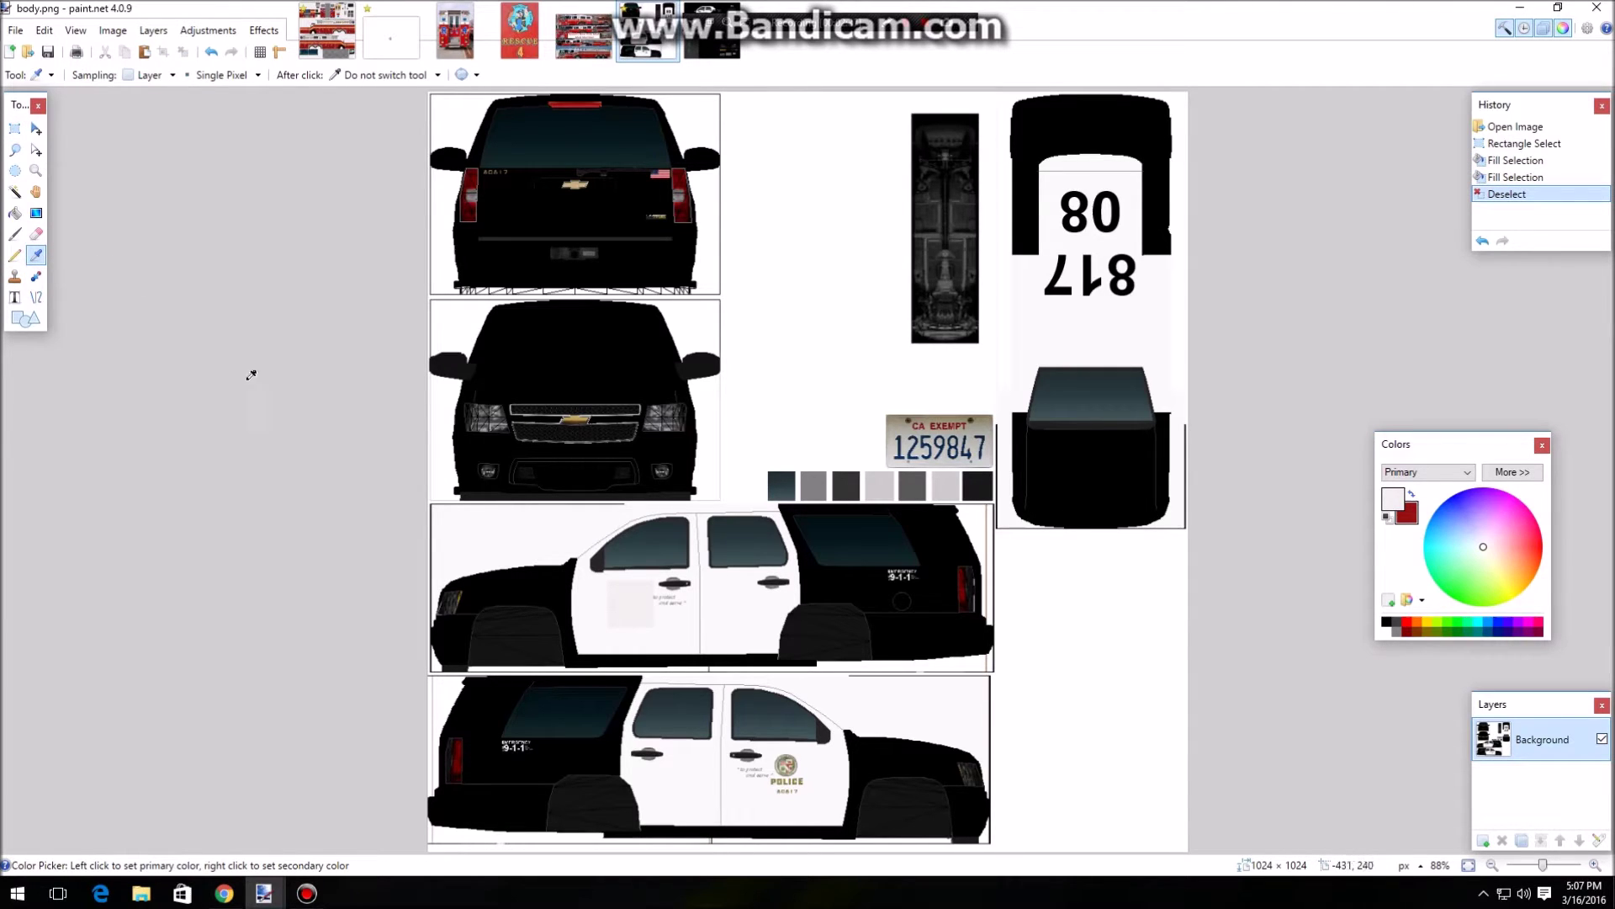
left_click(14, 128)
left_click_drag(599, 576, 656, 631)
key("BackSpace")
left_click(649, 617)
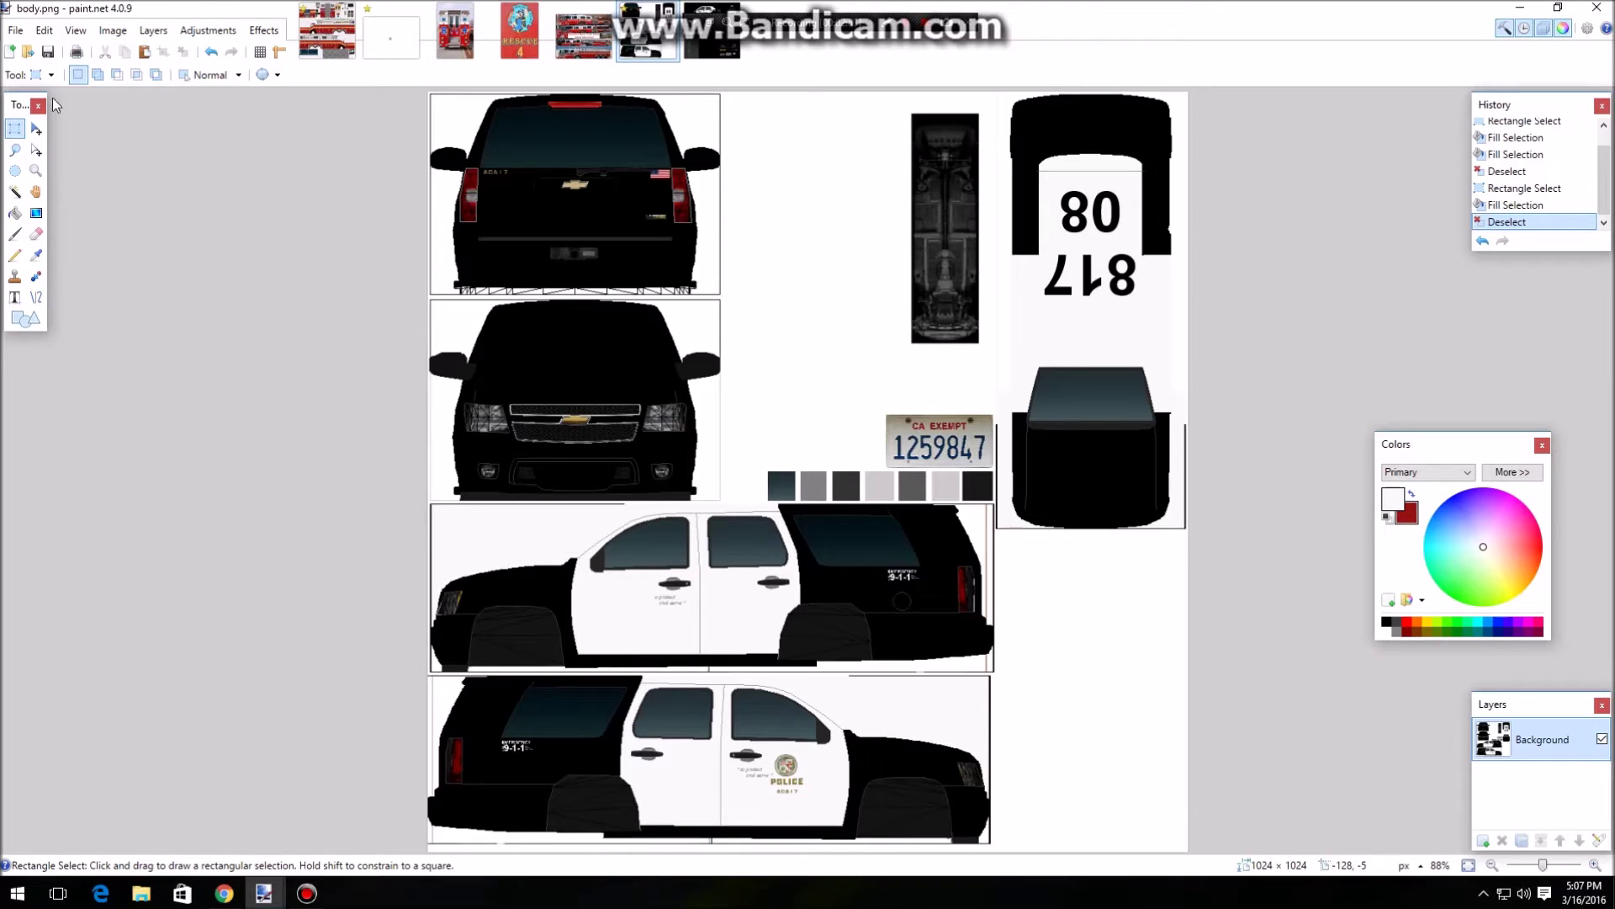
left_click_drag(764, 751, 808, 800)
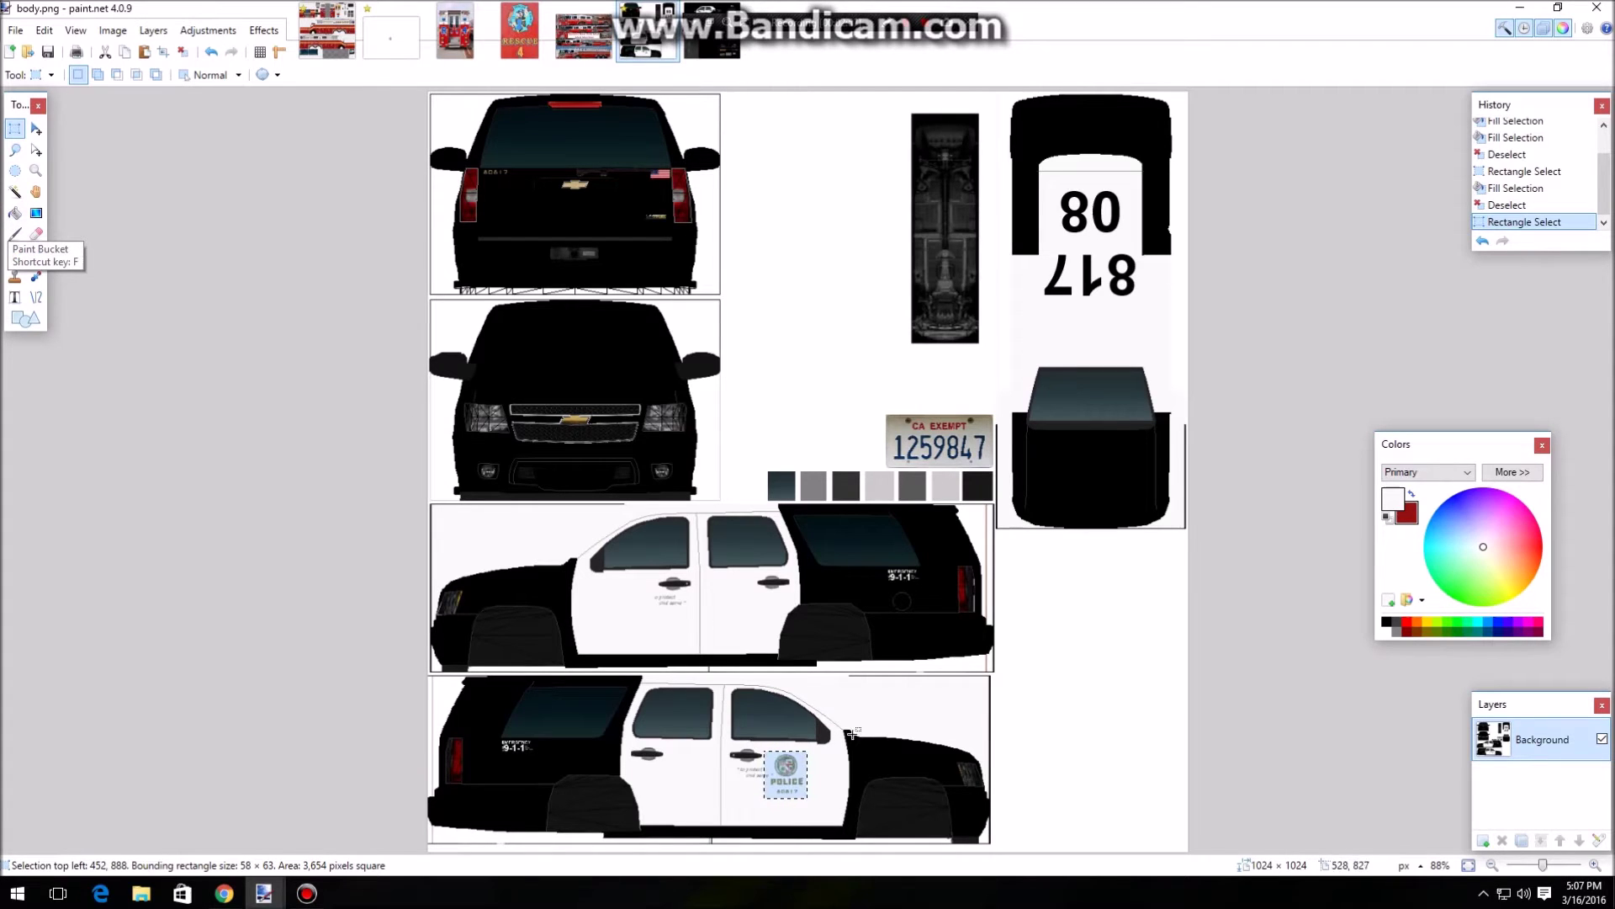
Paint-bucket the selected lower-door emblem white and deselect
left_click(15, 213)
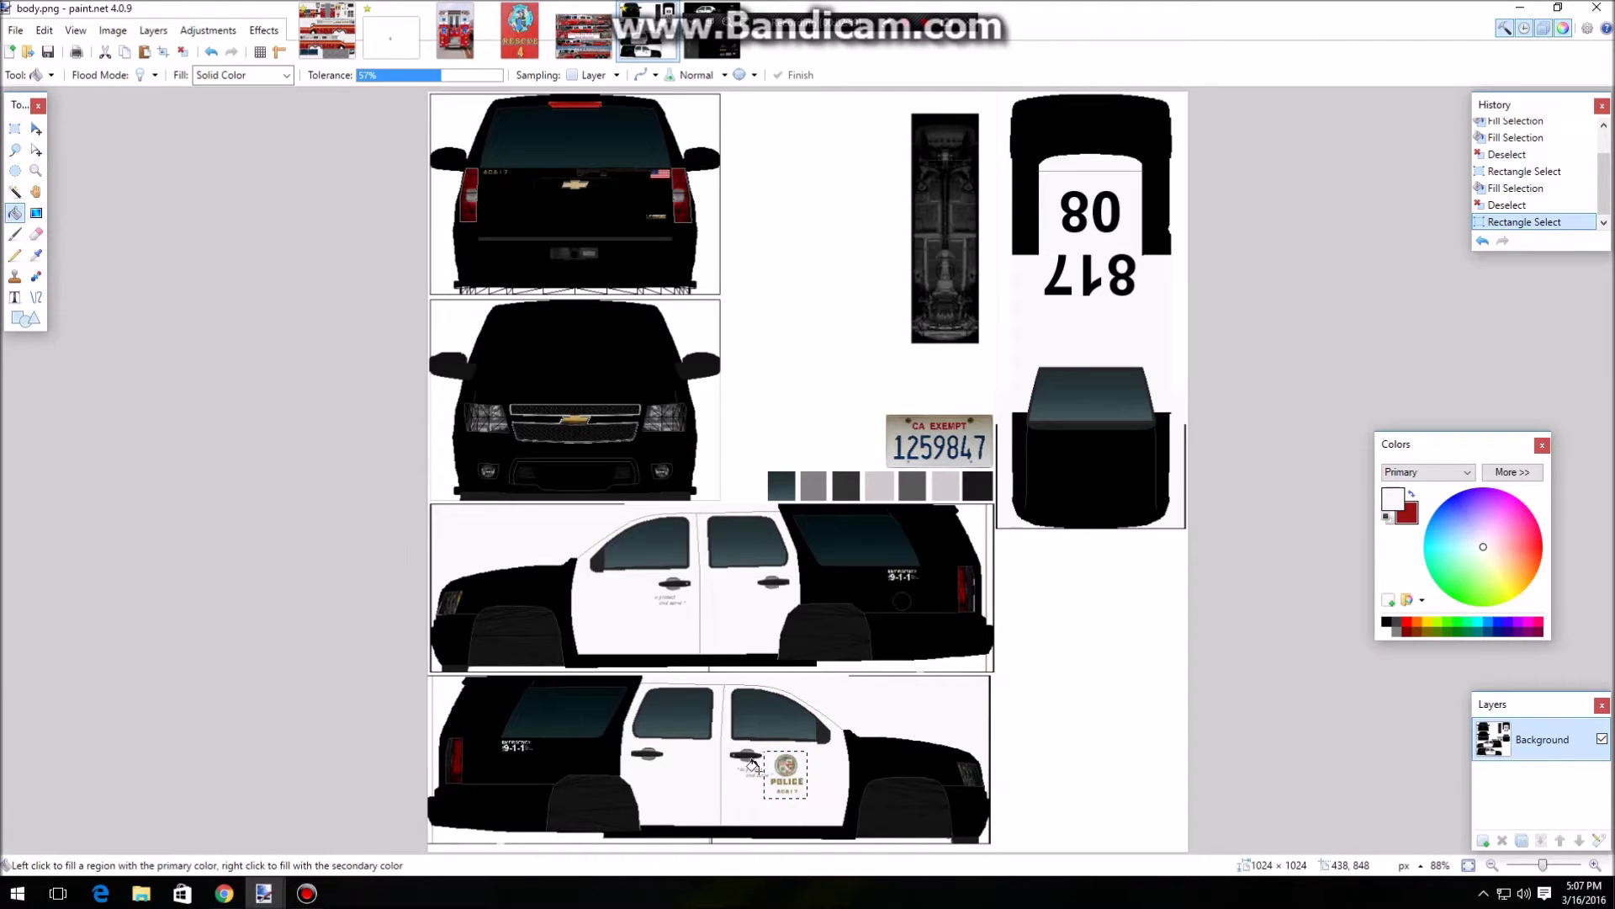
left_click(786, 774)
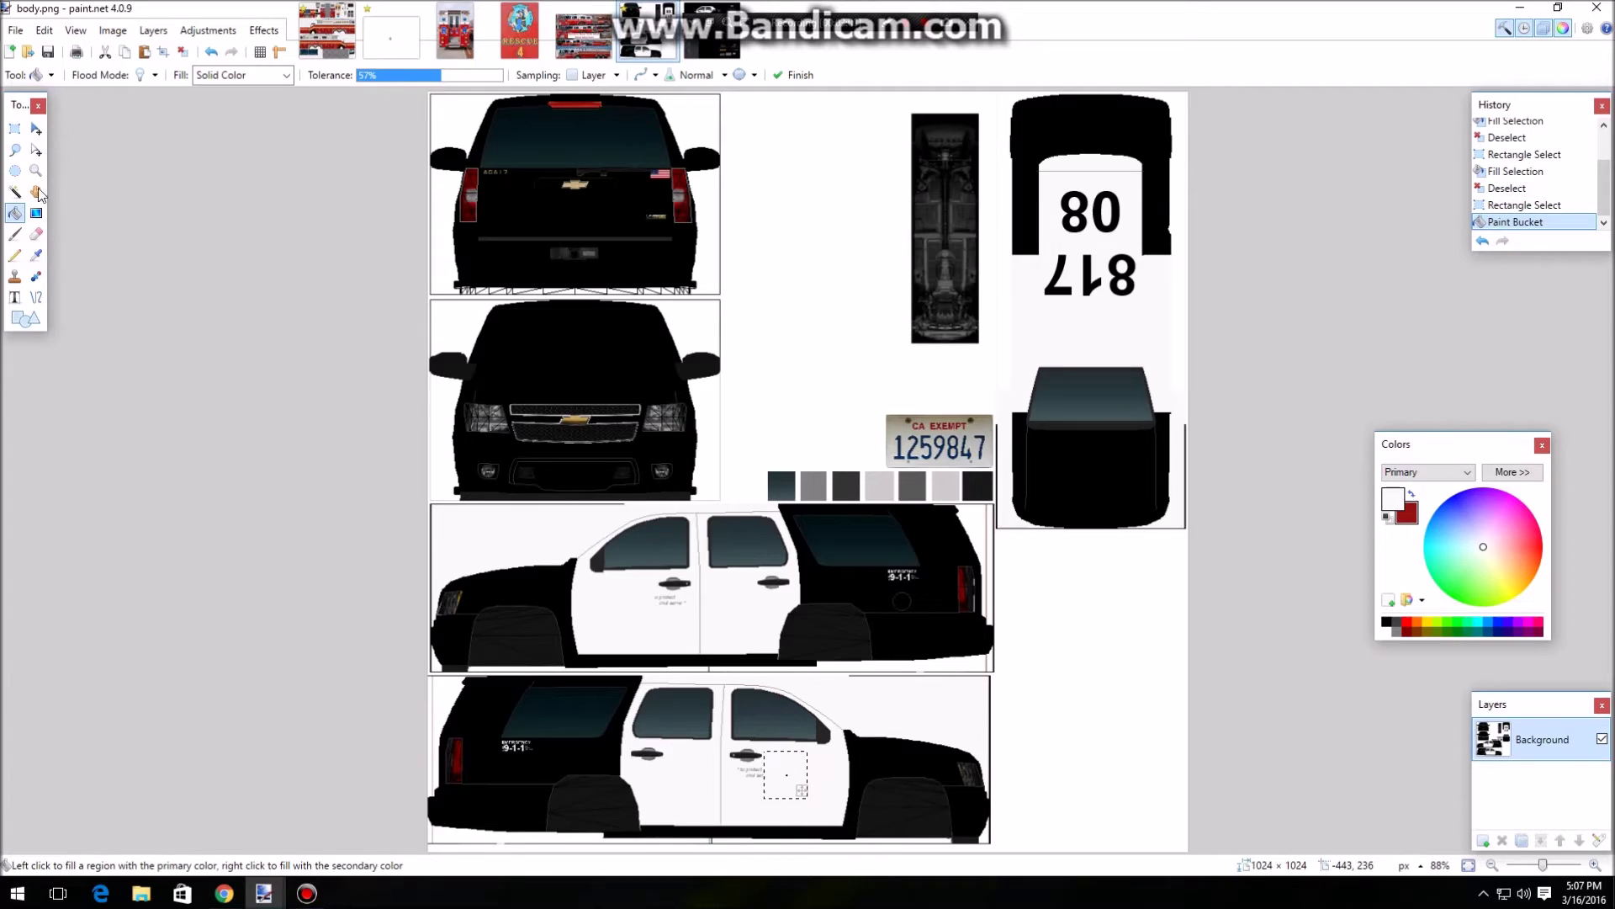
left_click(15, 128)
left_click(906, 746)
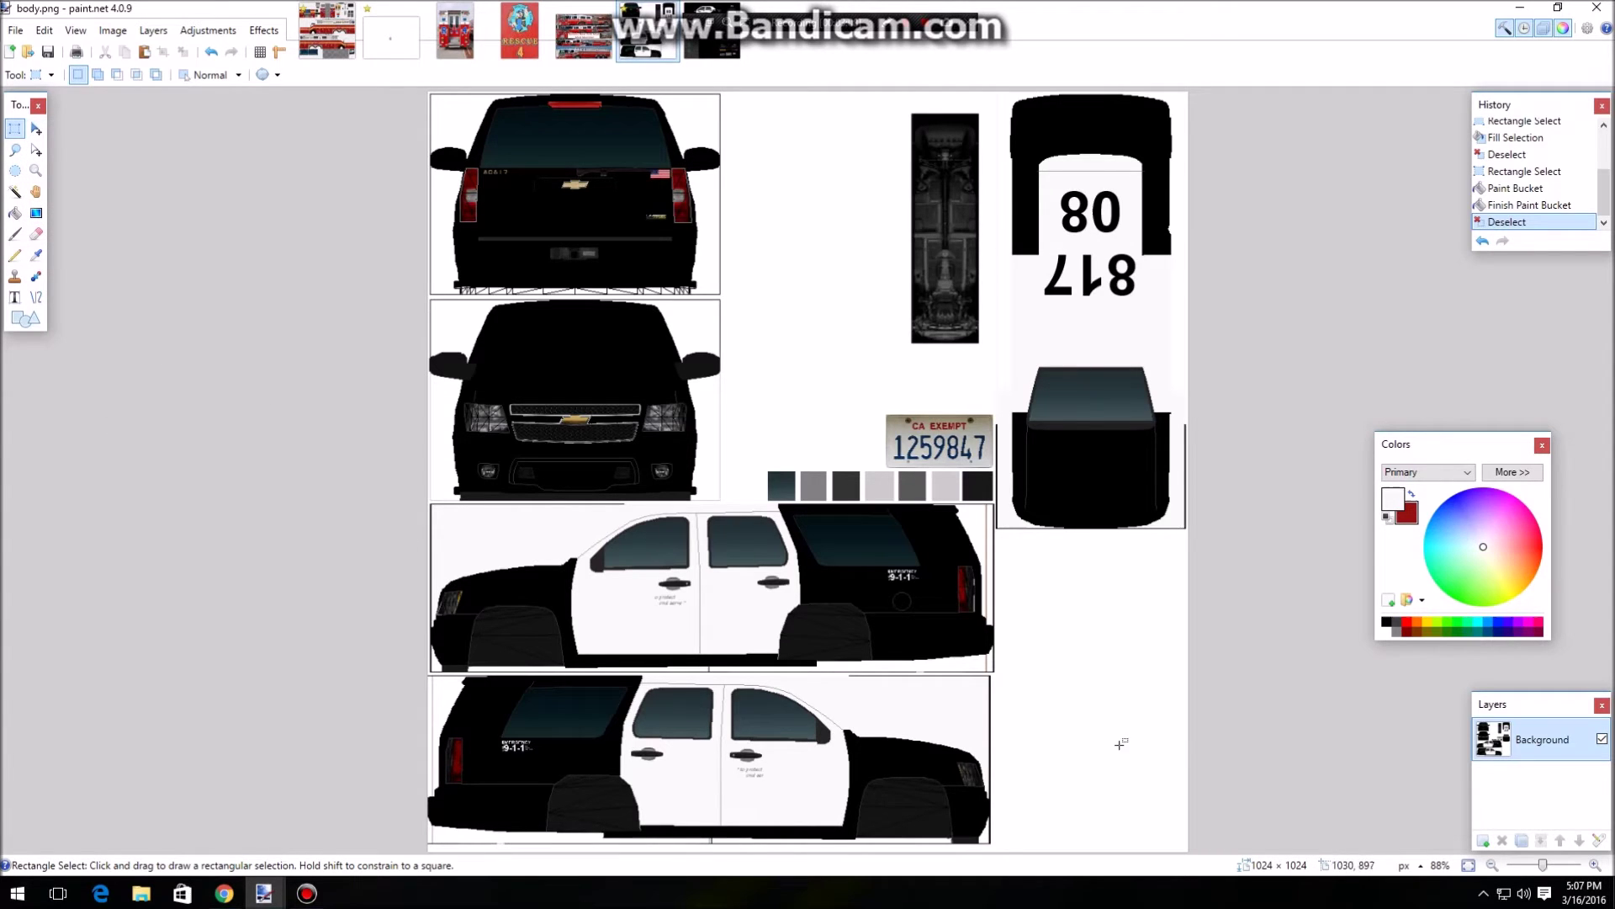
White out the front-door lettering and rear-door motto, then compare with the sheriff texture
left_click_drag(642, 595, 687, 612)
key("BackSpace")
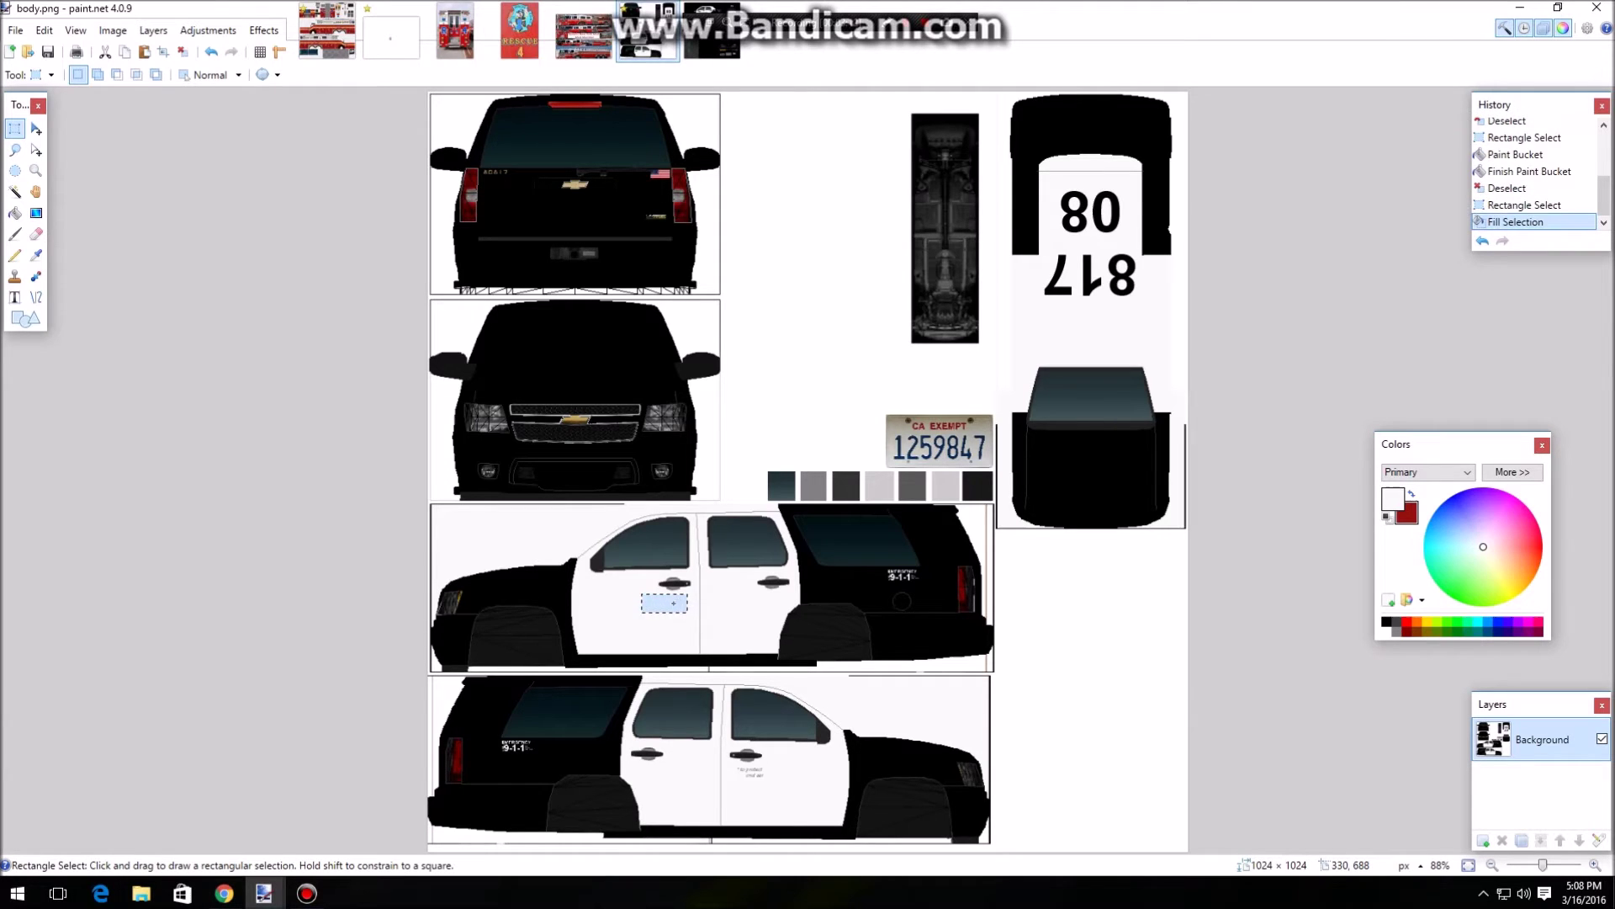
left_click(673, 603)
left_click_drag(727, 762, 780, 790)
key("BackSpace")
left_click(884, 744)
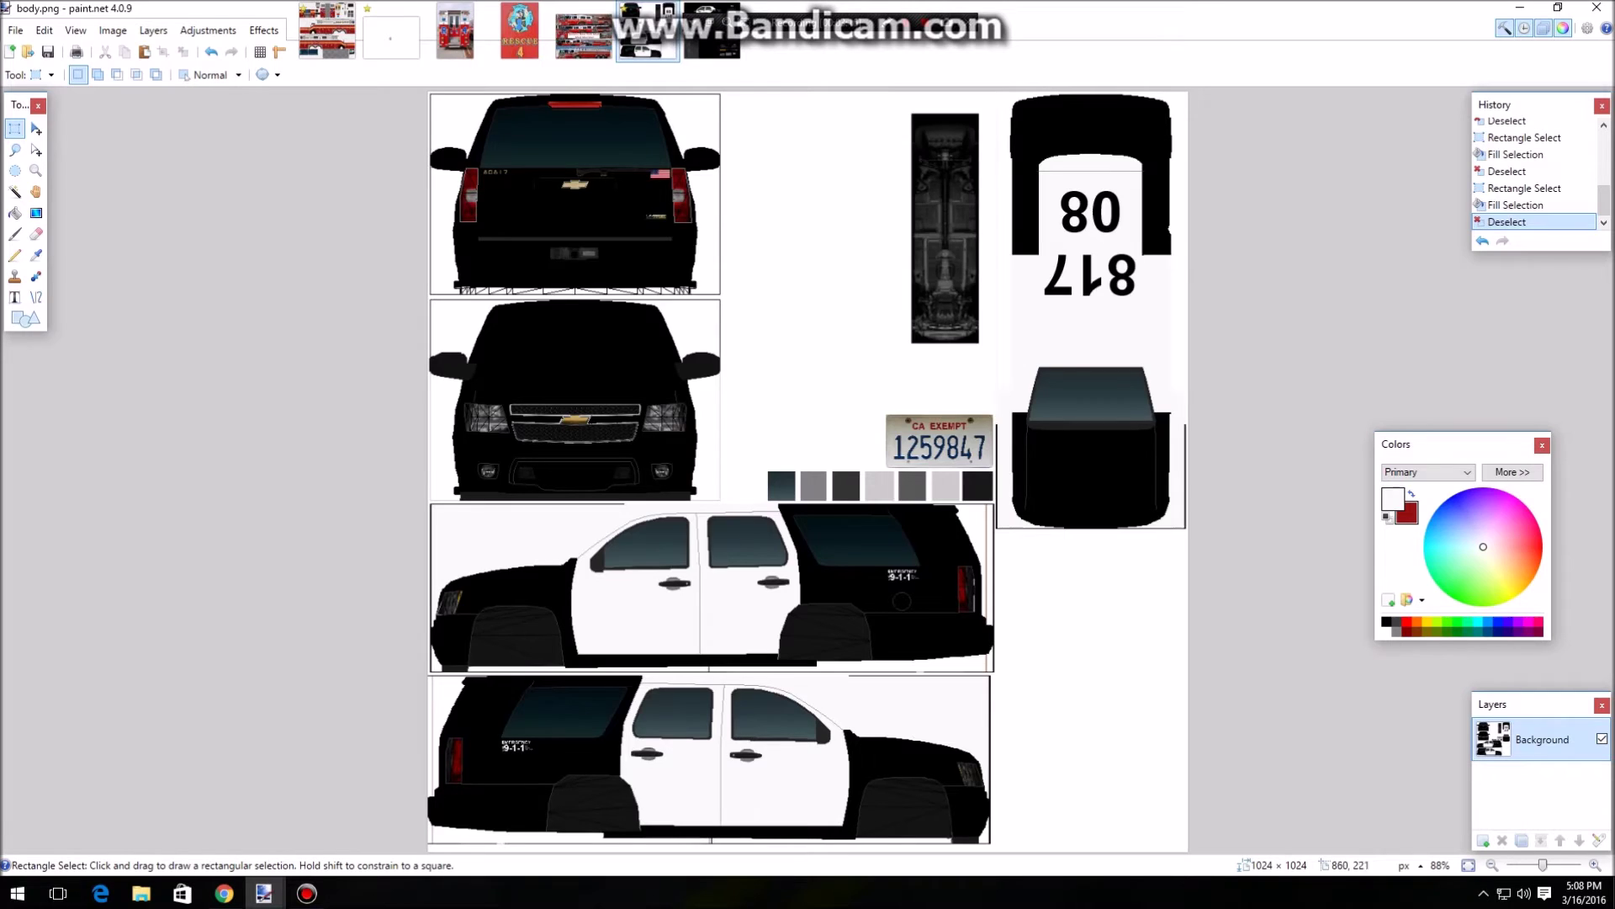
left_click(712, 51)
left_click(655, 52)
left_click_drag(777, 585, 989, 517)
left_click(692, 557)
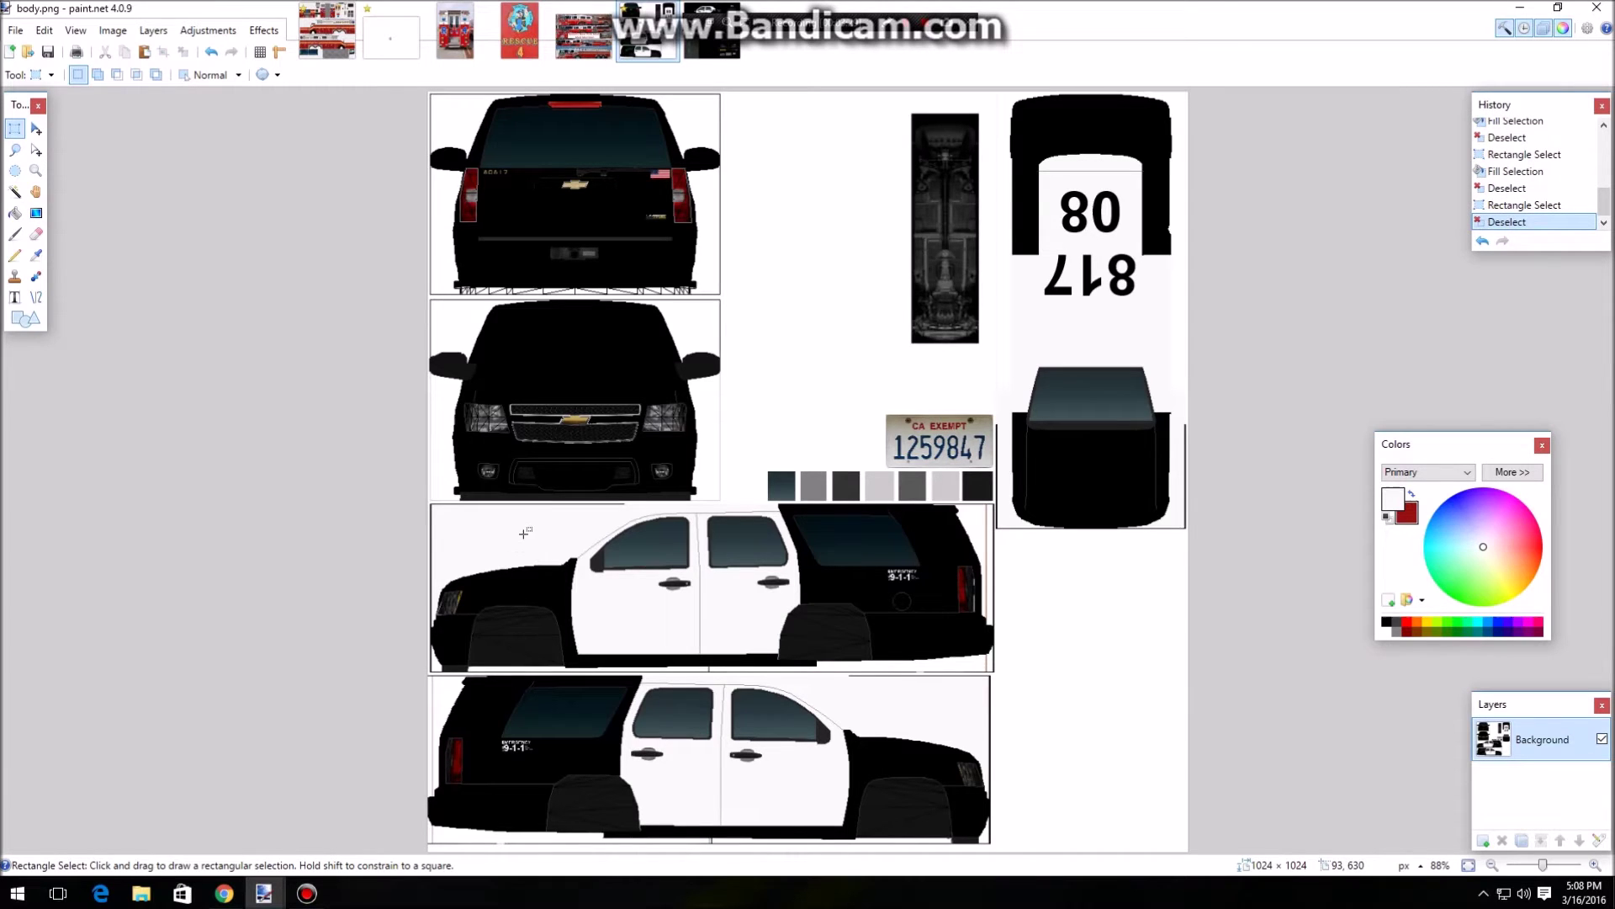
left_click(13, 195)
left_click(542, 584)
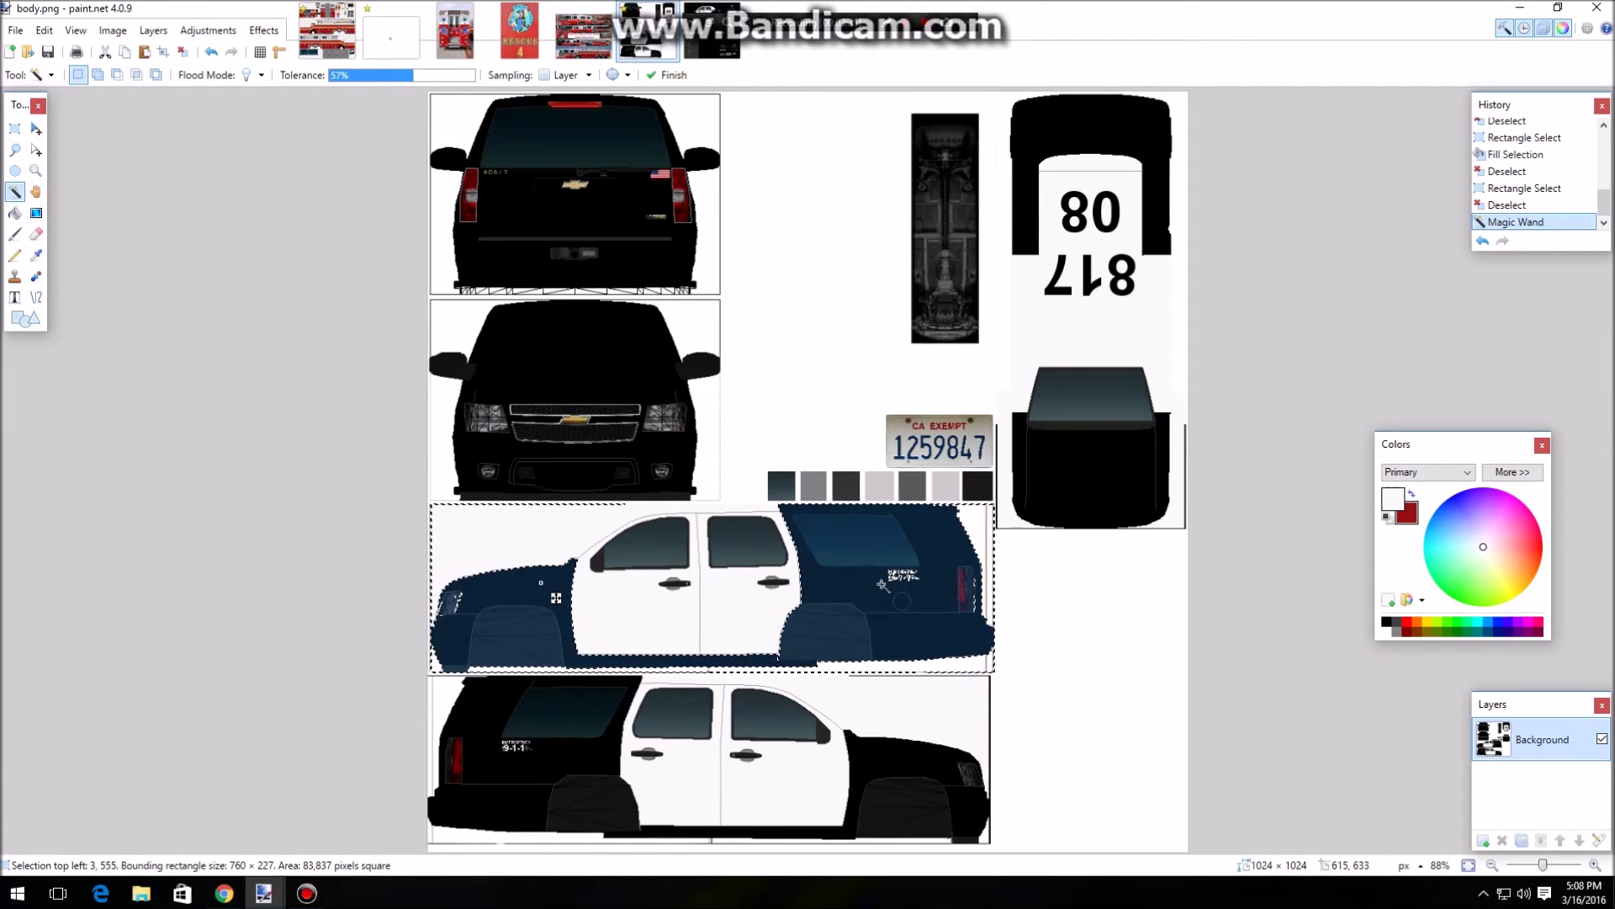
left_click(747, 780)
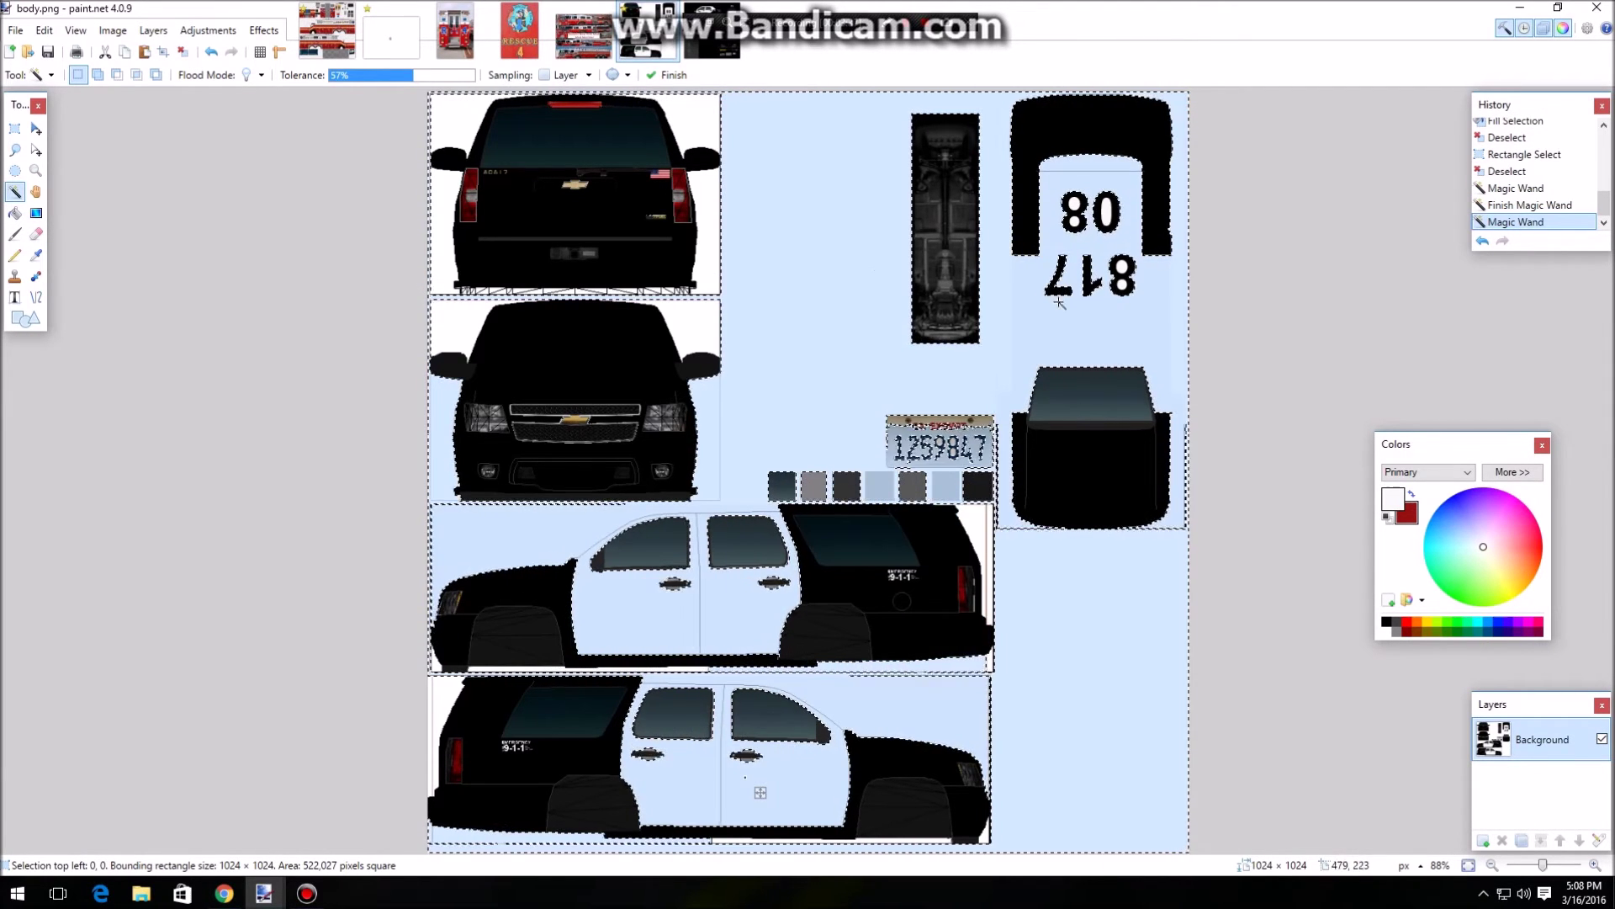
left_click(633, 379)
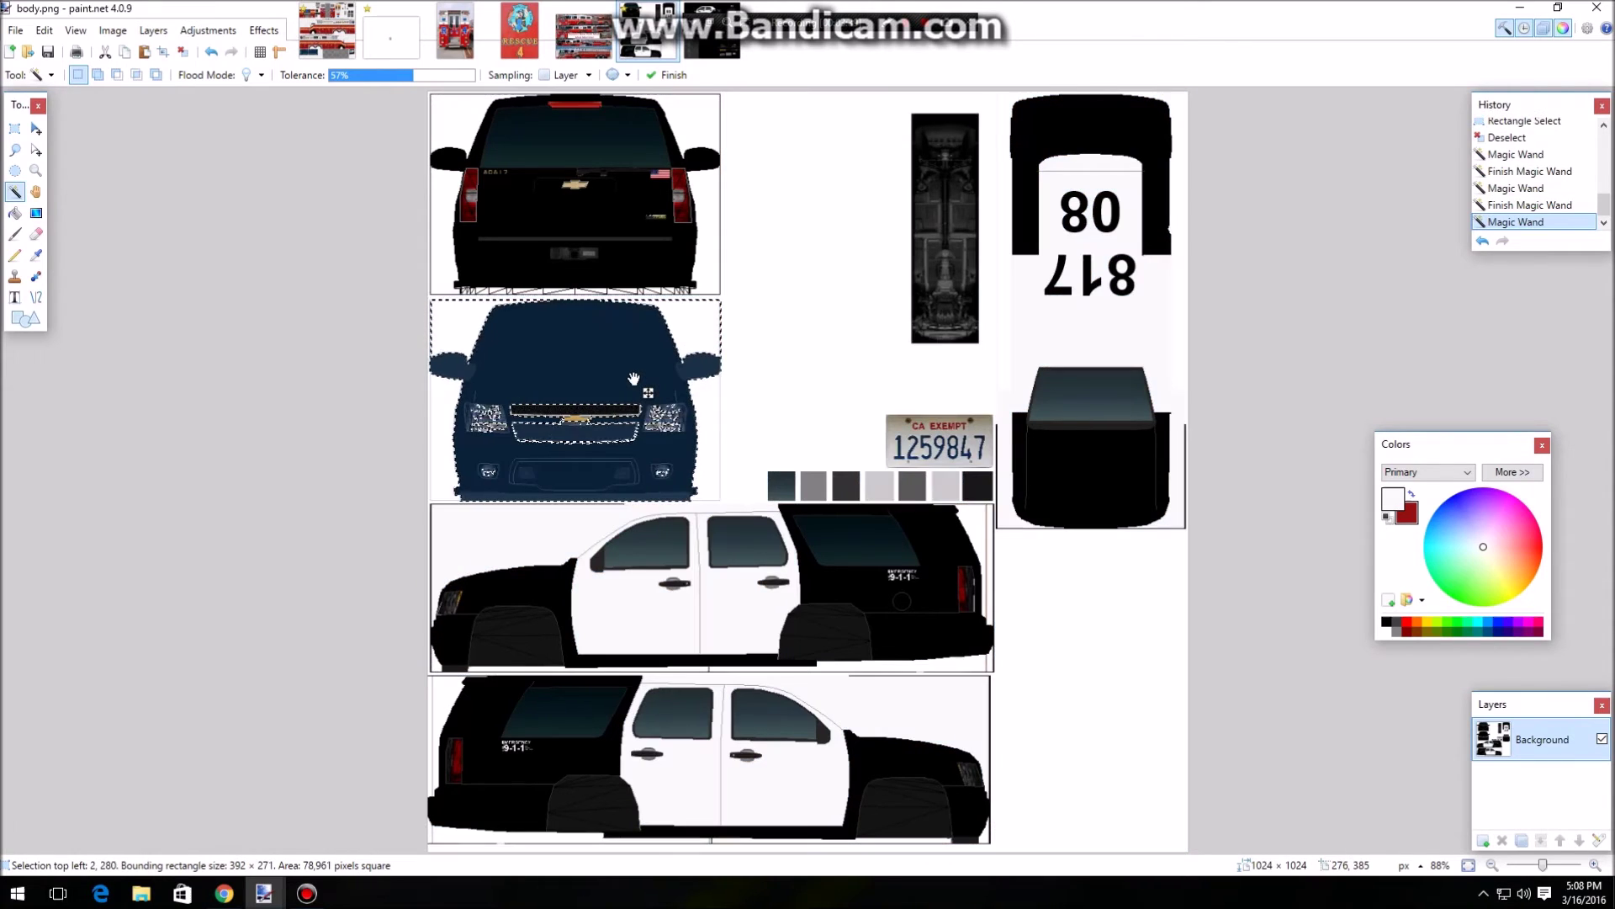
left_click(648, 197)
left_click(825, 562)
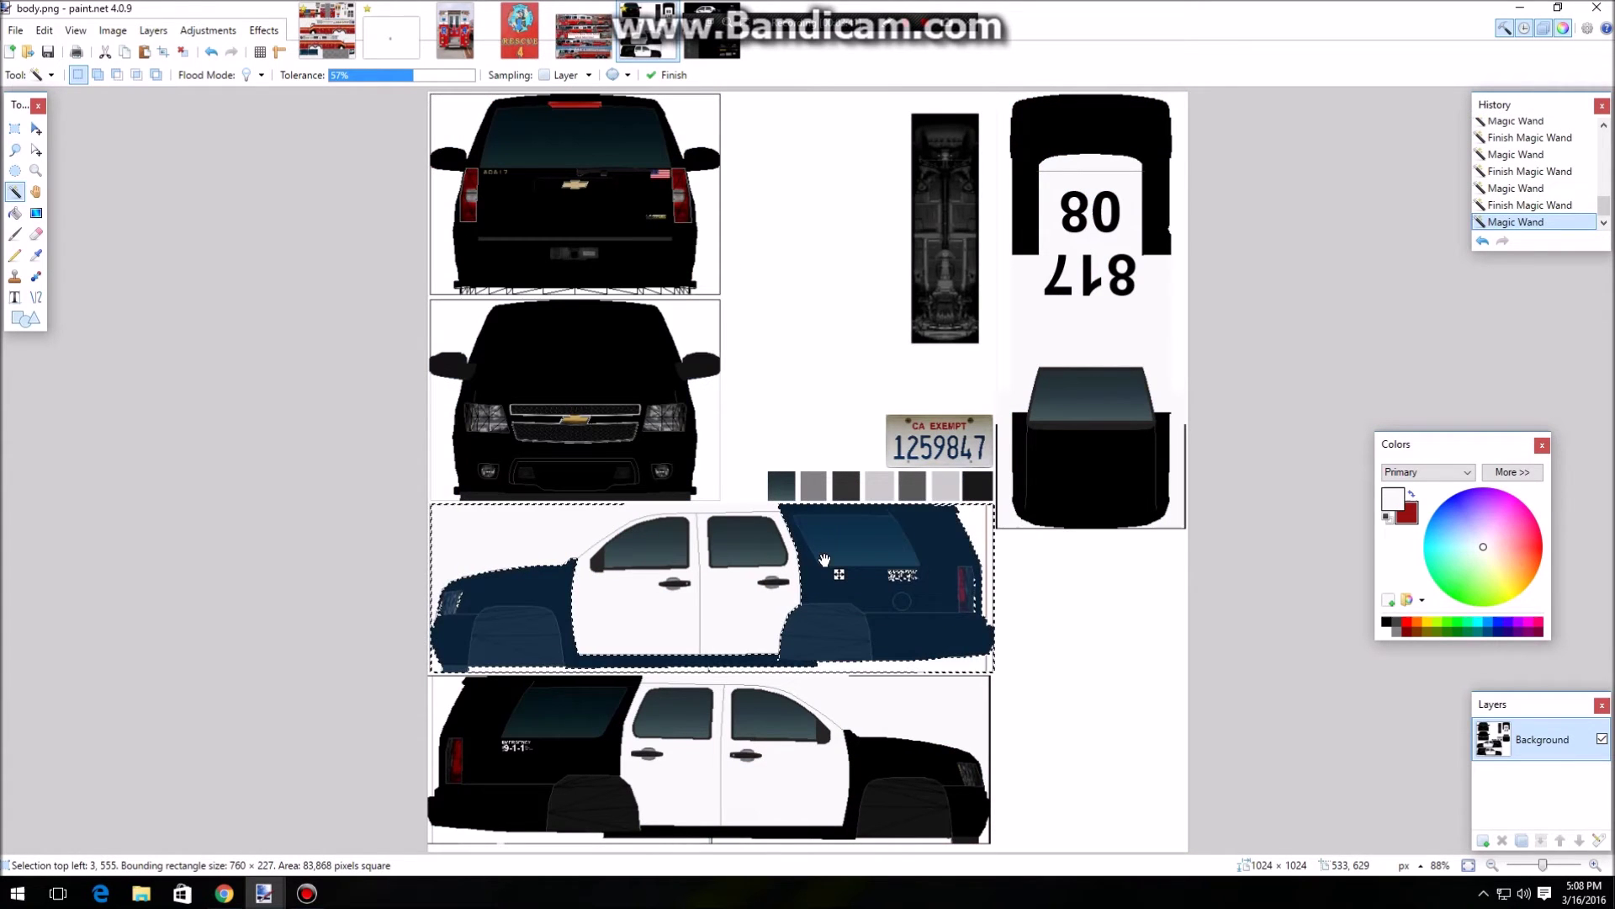
left_click(745, 620)
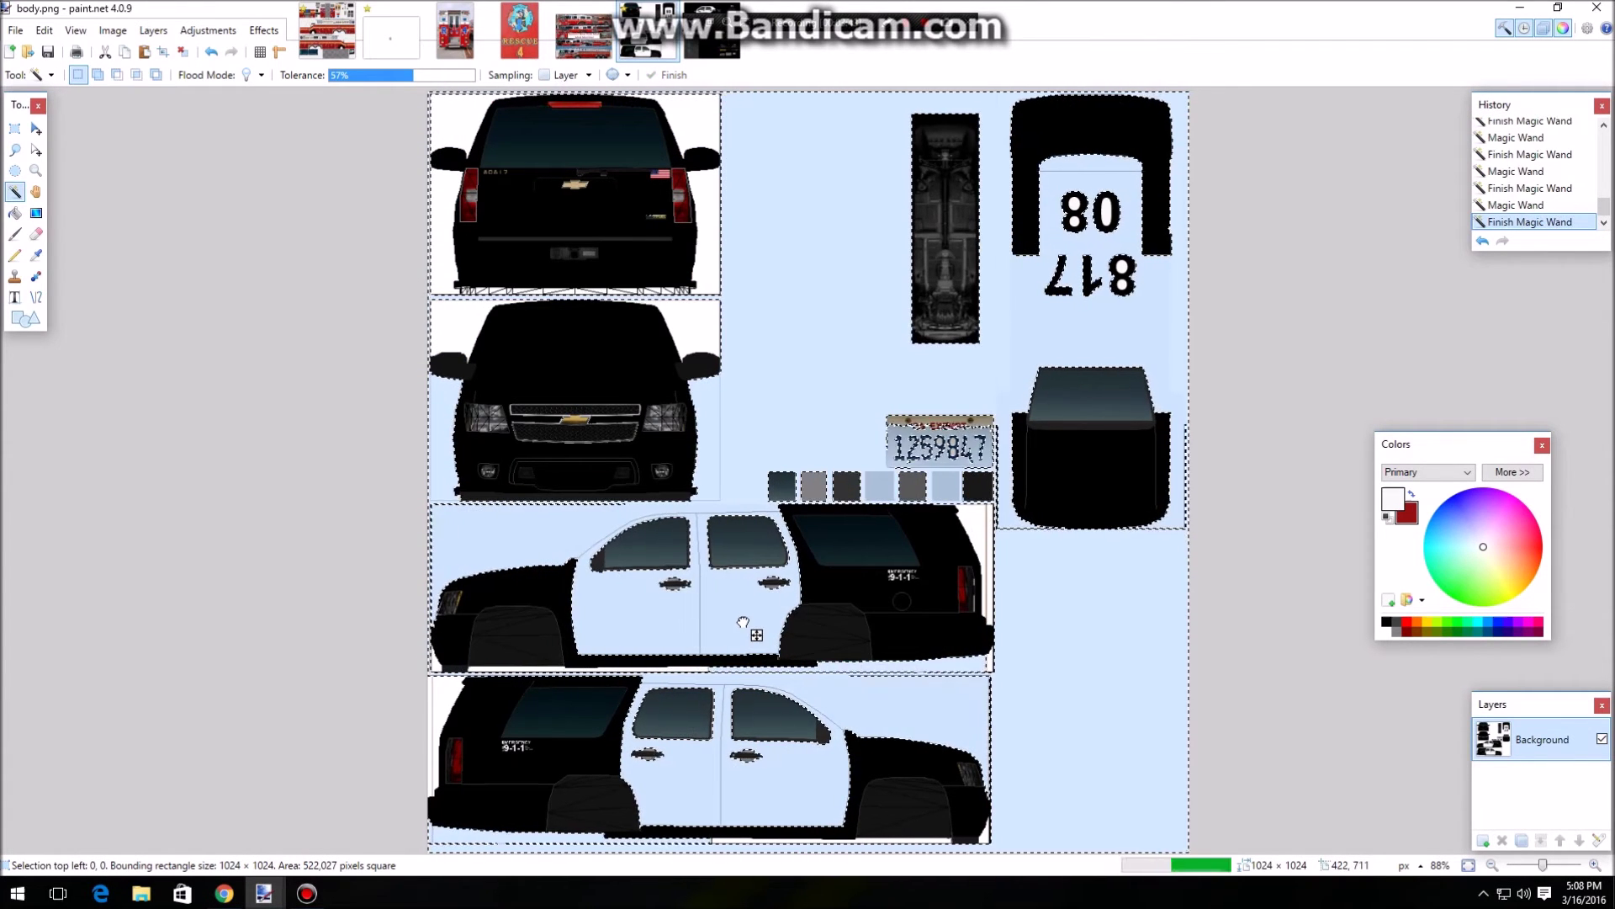
left_click(1067, 430)
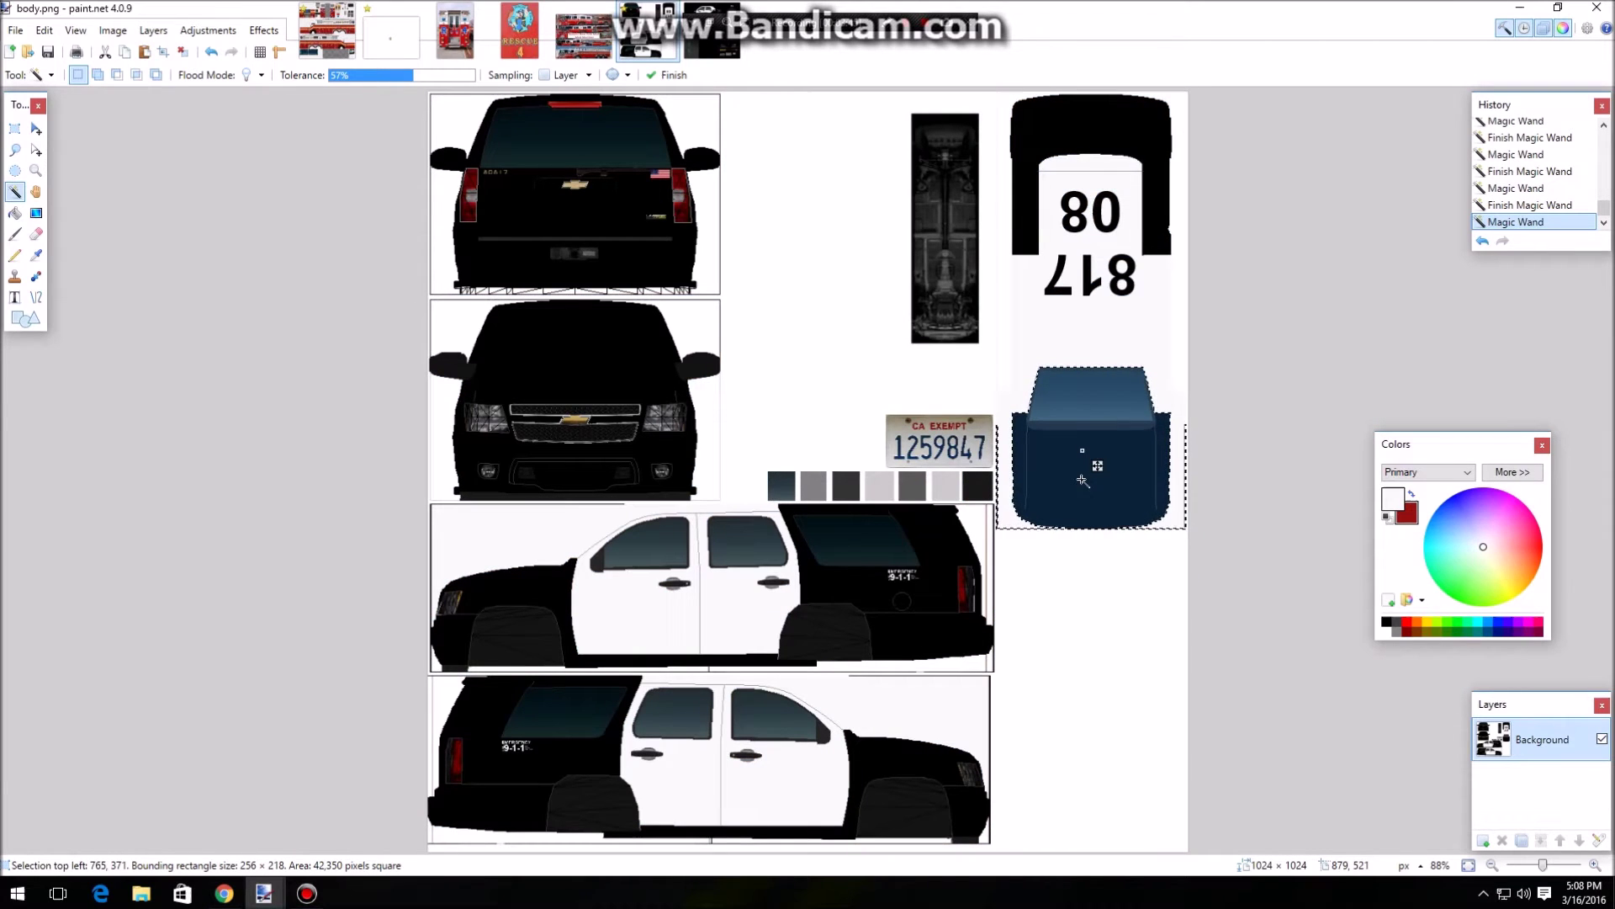
left_click(14, 131)
left_click(233, 364)
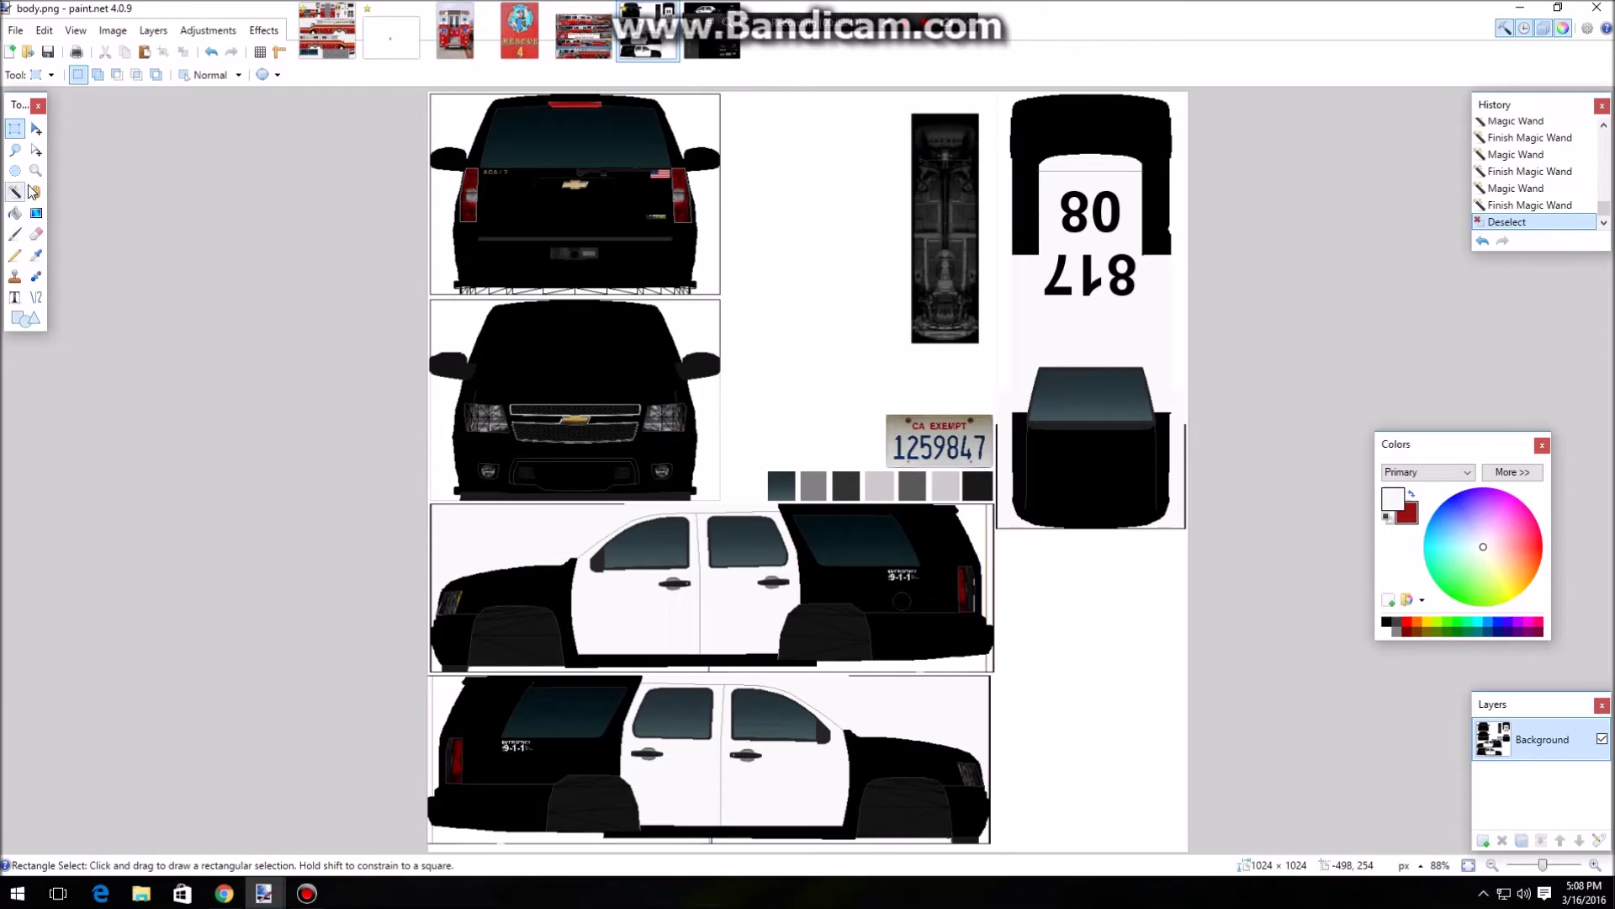